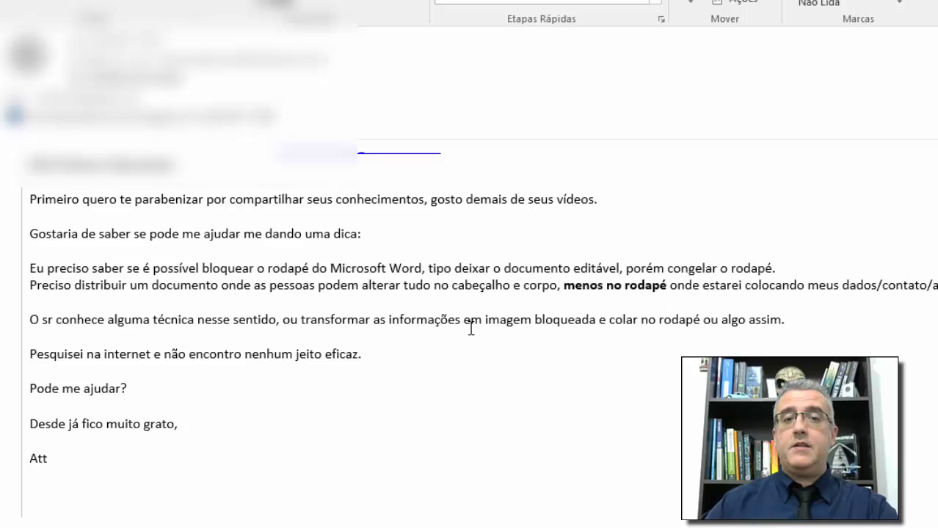
Step: Leave the email in Outlook and launch Word 2016 to its template start screen
left_click(292, 327)
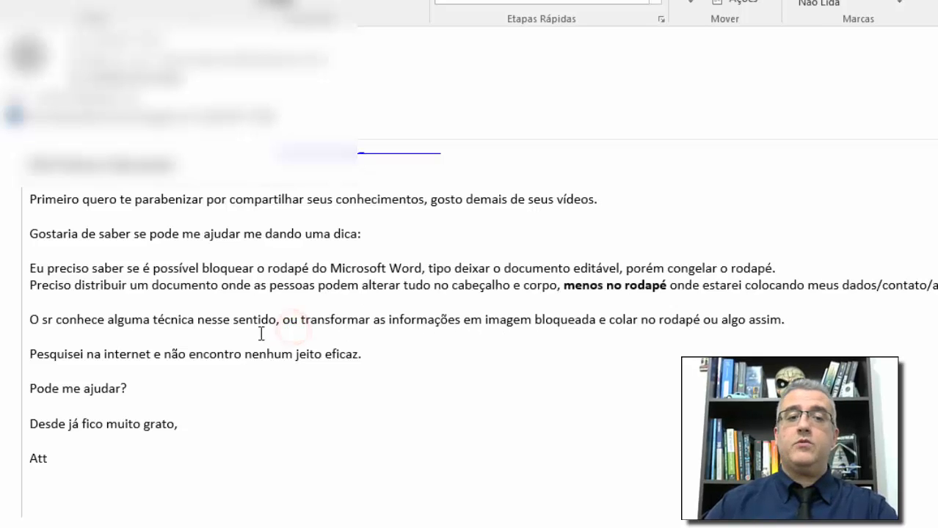
left_click(414, 313)
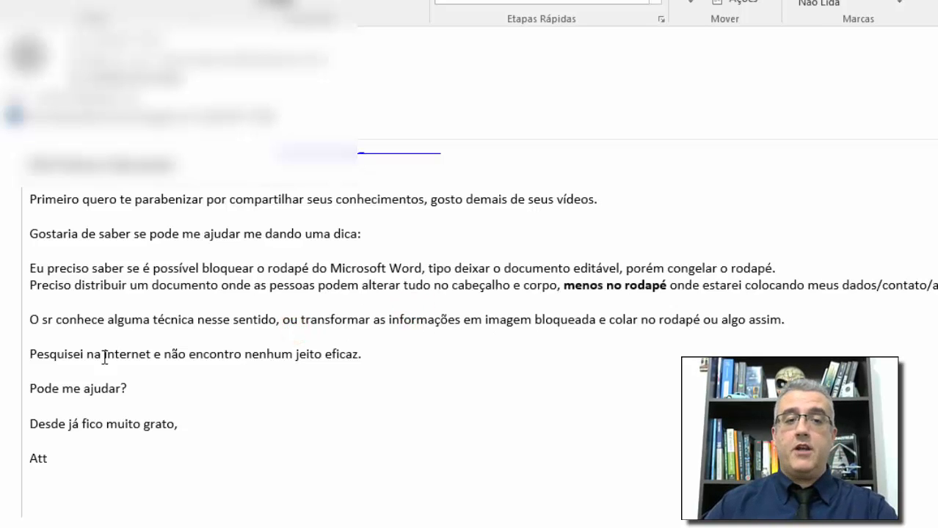
left_click(326, 356)
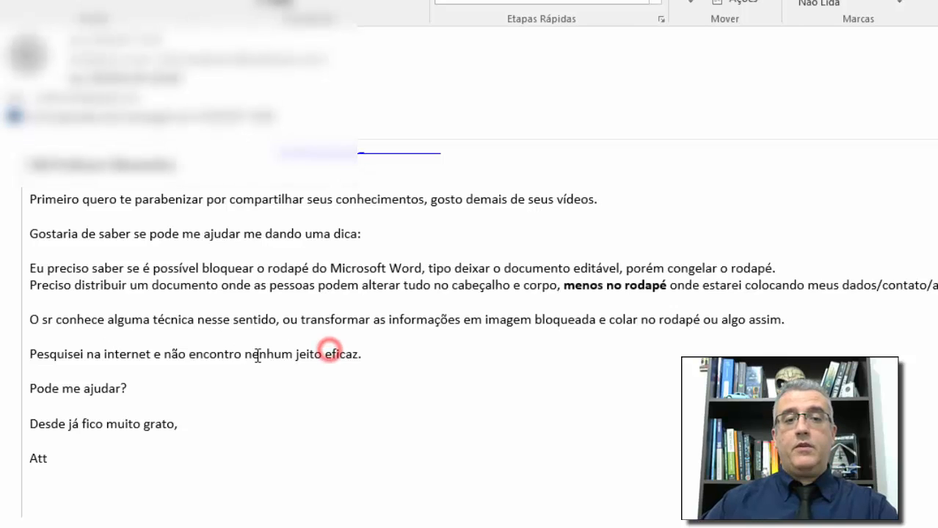
left_click(429, 352)
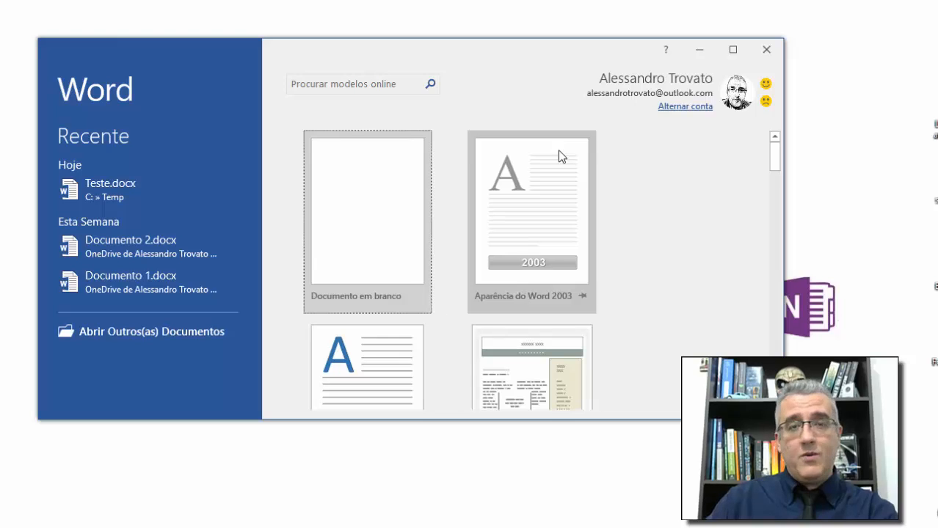
Step: Maximize Word's start window and create a new blank document (Documento em branco)
left_click(733, 49)
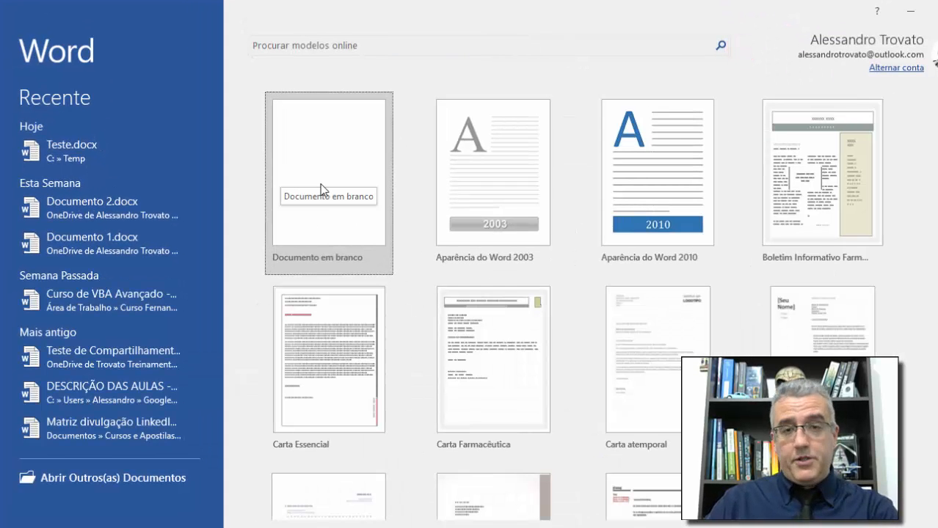
left_click(326, 180)
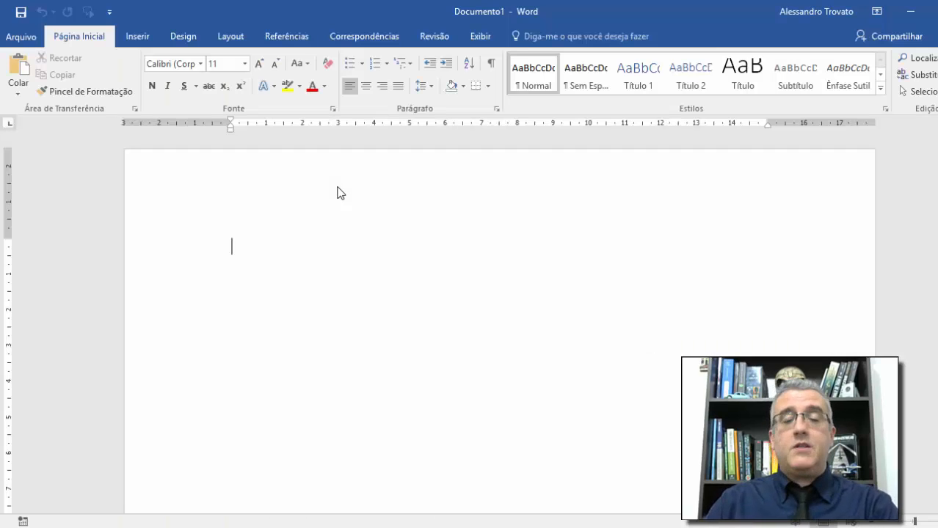
left_click(267, 166)
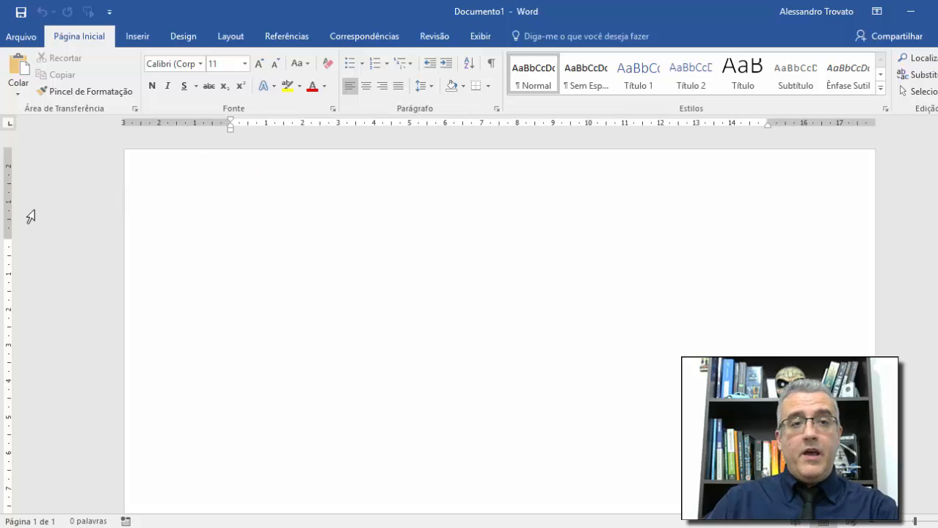
Step: Look over the page header and footer, then close header and footer editing
double_click(273, 191)
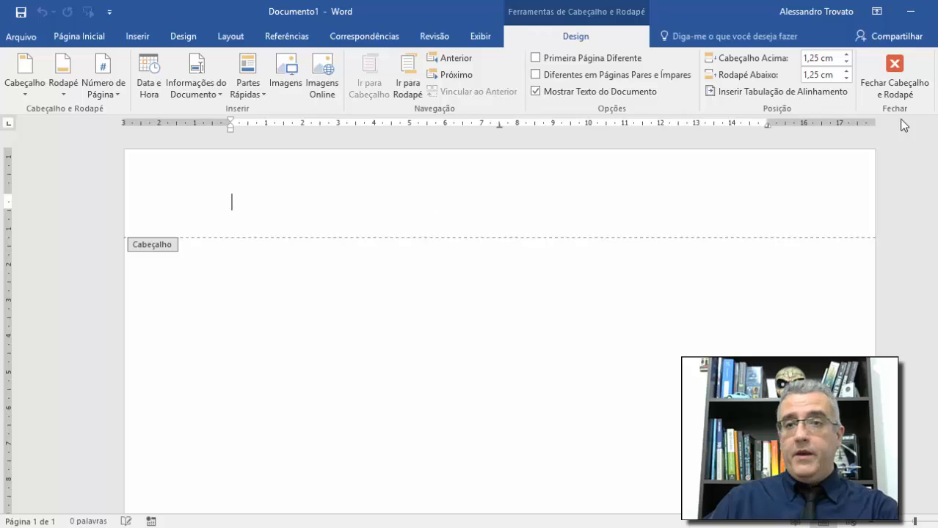
scroll(290, 212, "down", 10)
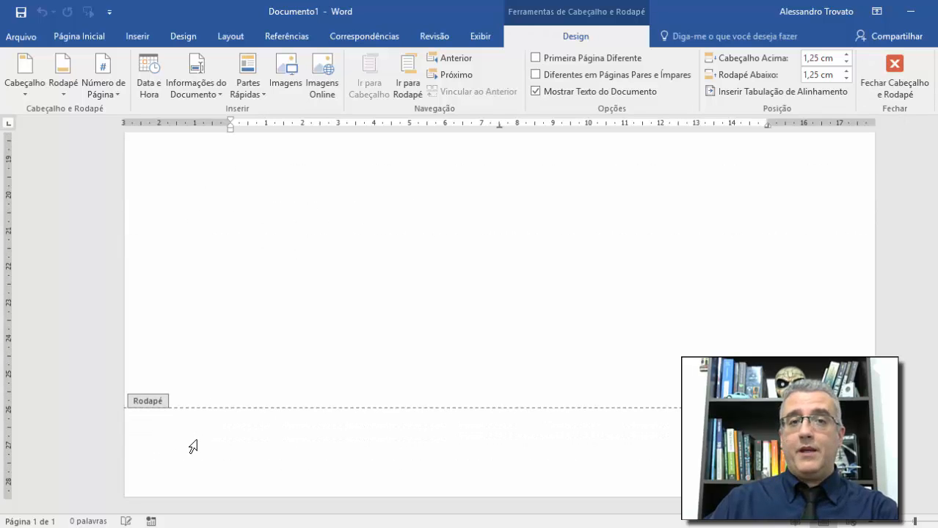
left_click(149, 435)
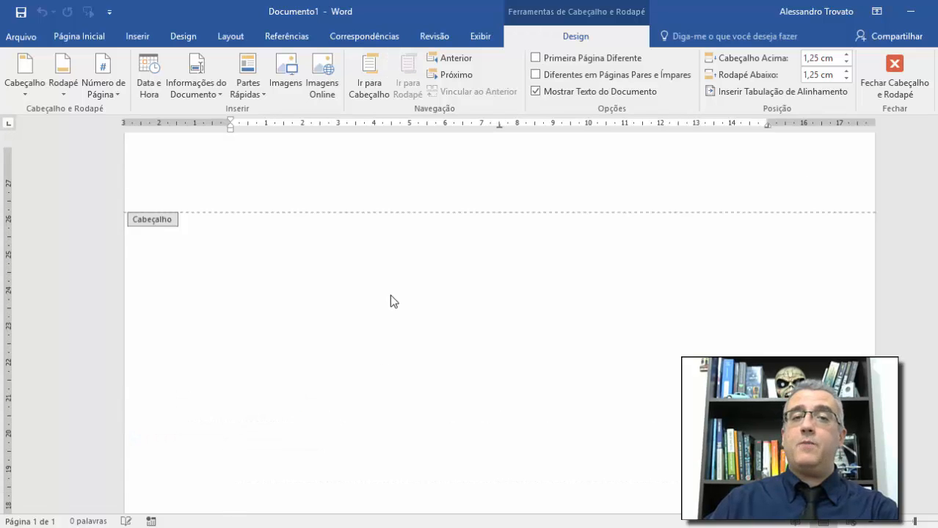
scroll(390, 294, "up", 1)
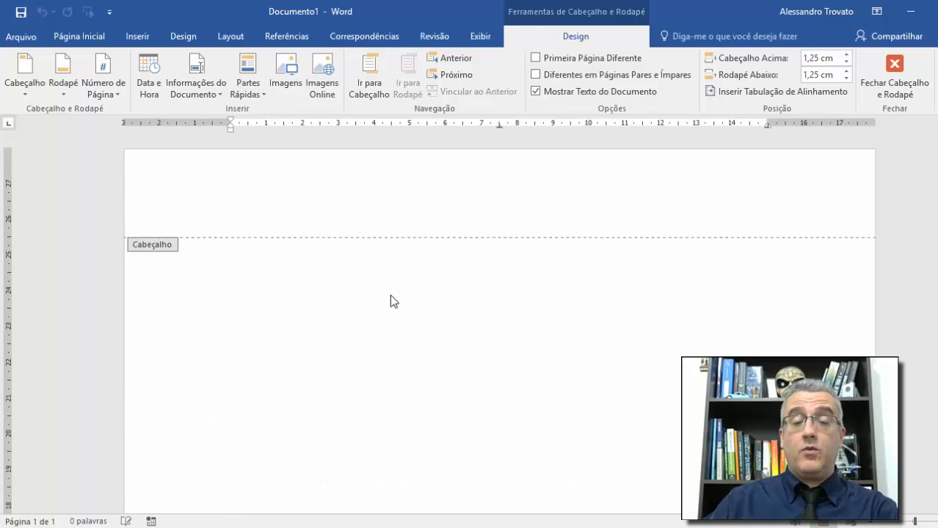
left_click(900, 86)
left_click(303, 241)
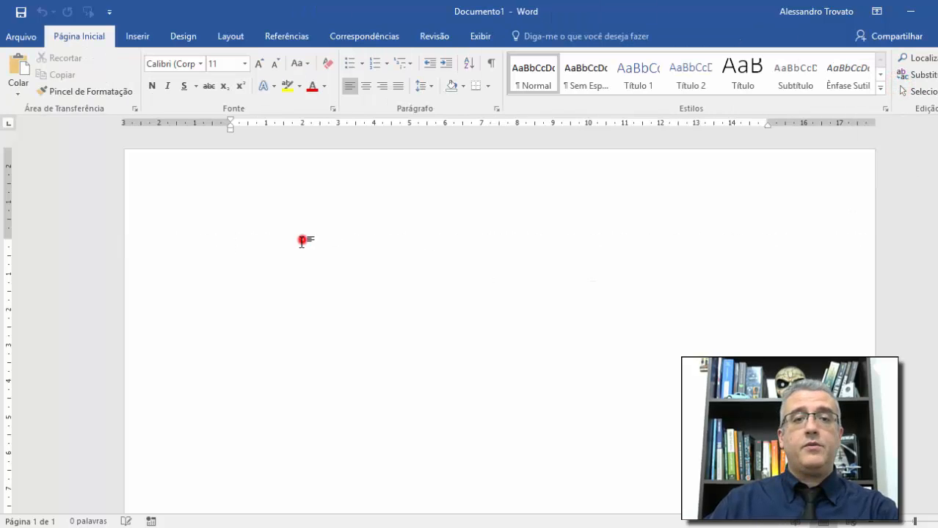
left_click(262, 267)
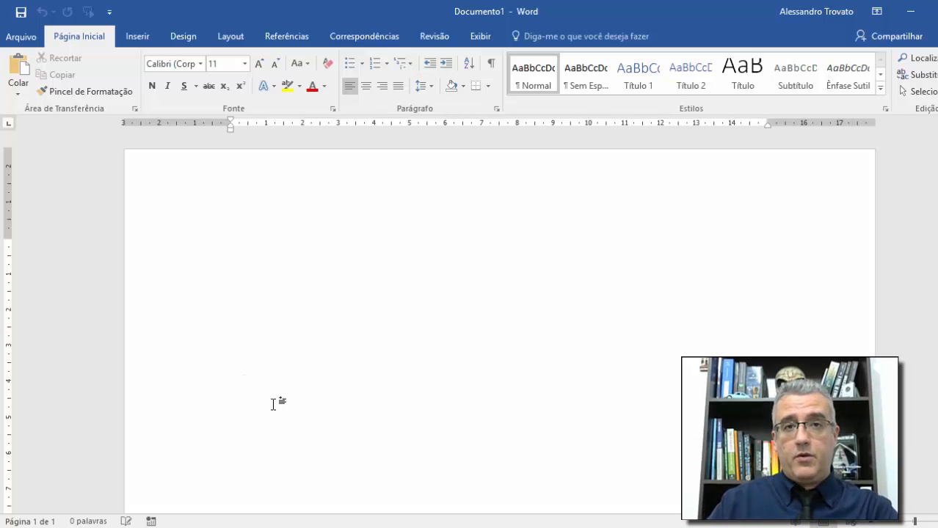
left_click(562, 325)
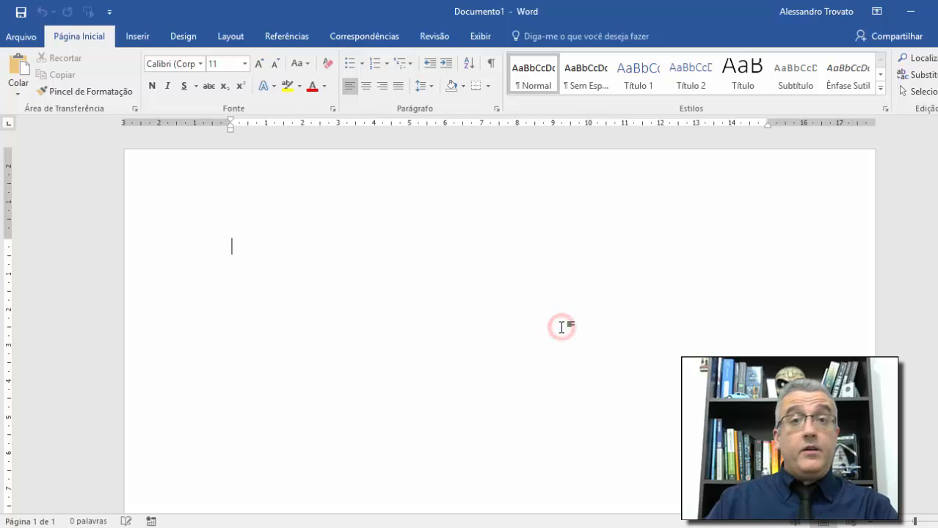
left_click(449, 244)
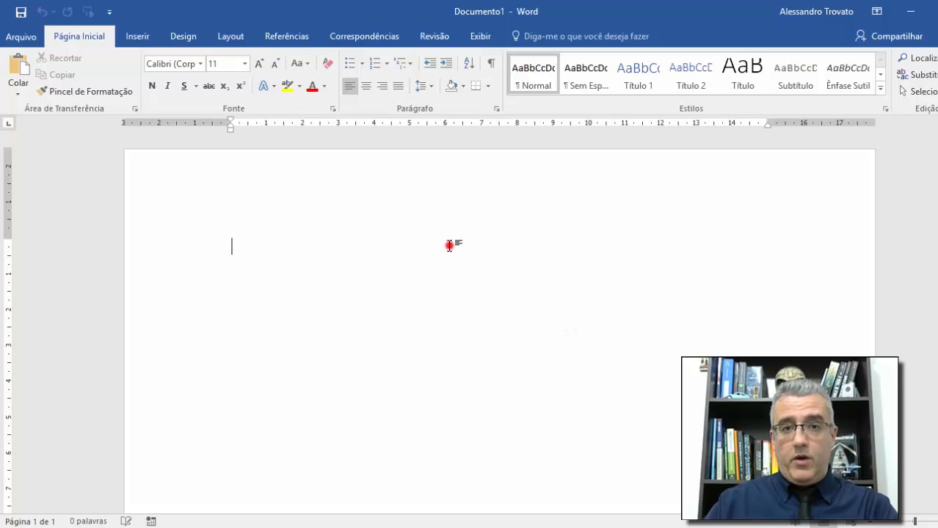
Step: Type the author's name followed by '- Treinamento' into the page header
double_click(260, 171)
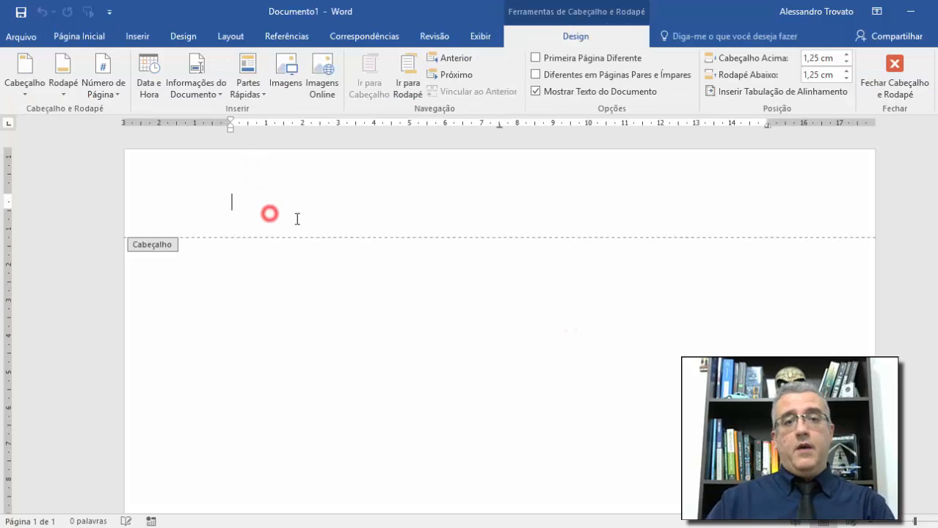
type("Alessandro ")
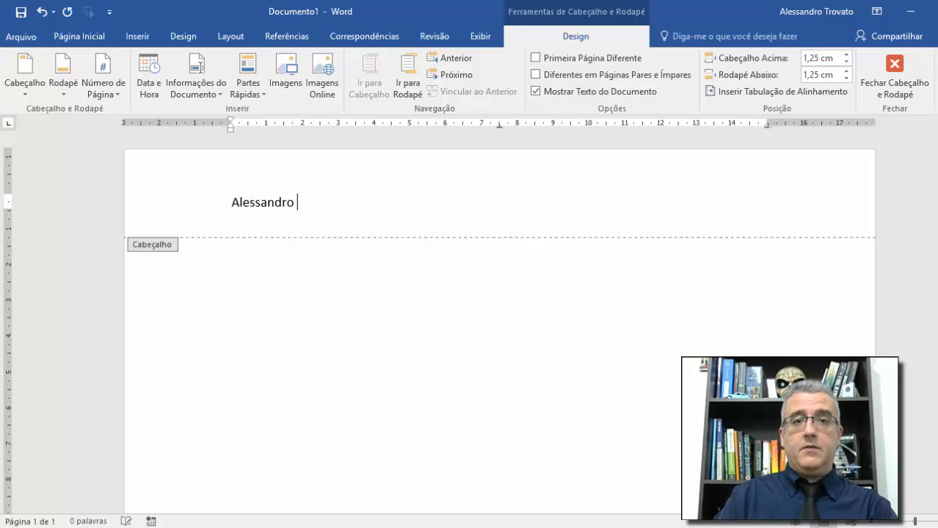
type("Trovato - Treinamentos")
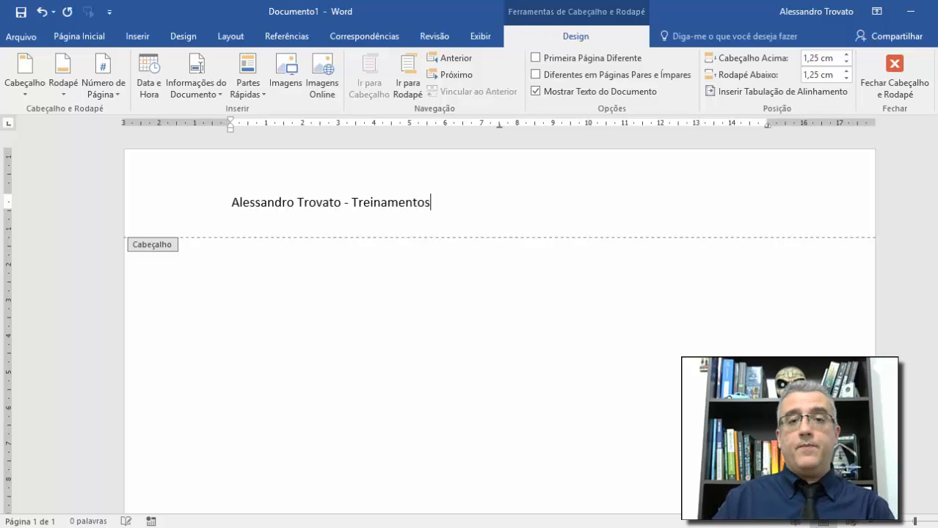
key("ctrl+t")
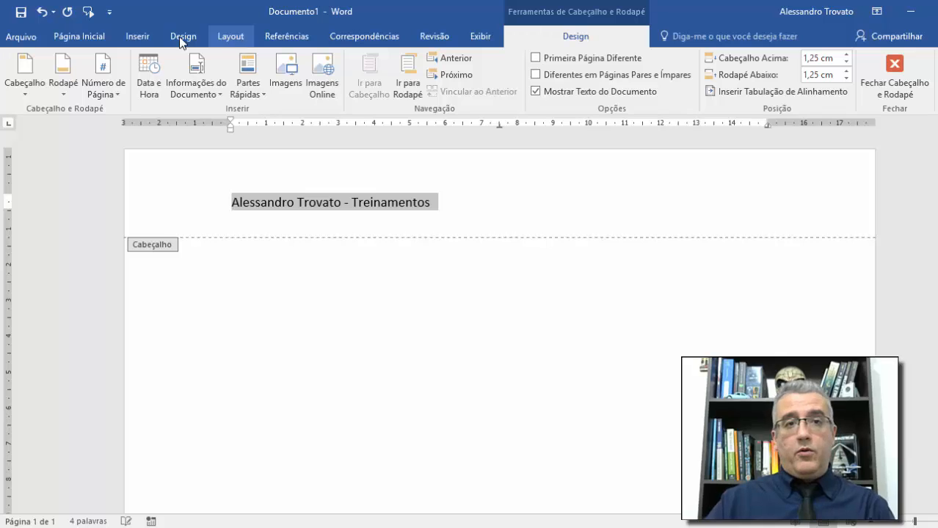
Step: Format the header text as Verdana at 14 pt
left_click(96, 39)
left_click(259, 64)
left_click(259, 64)
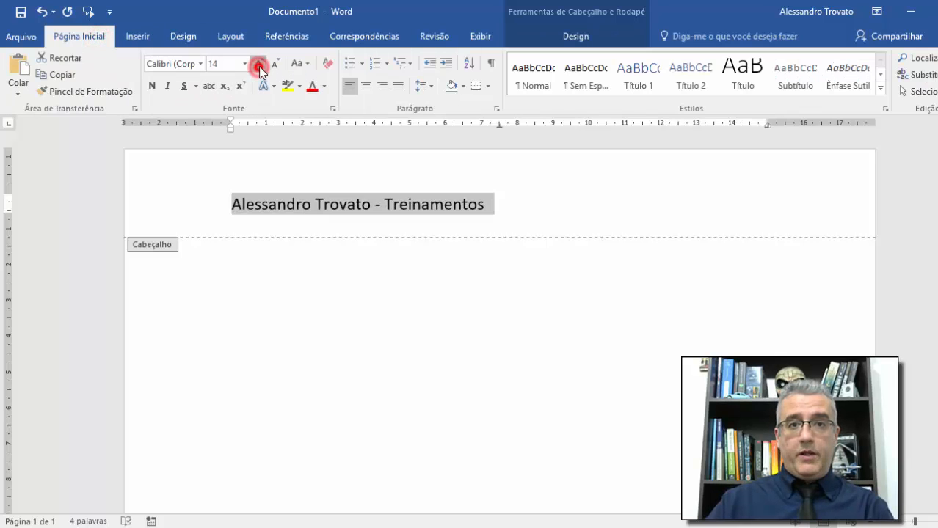
left_click(196, 64)
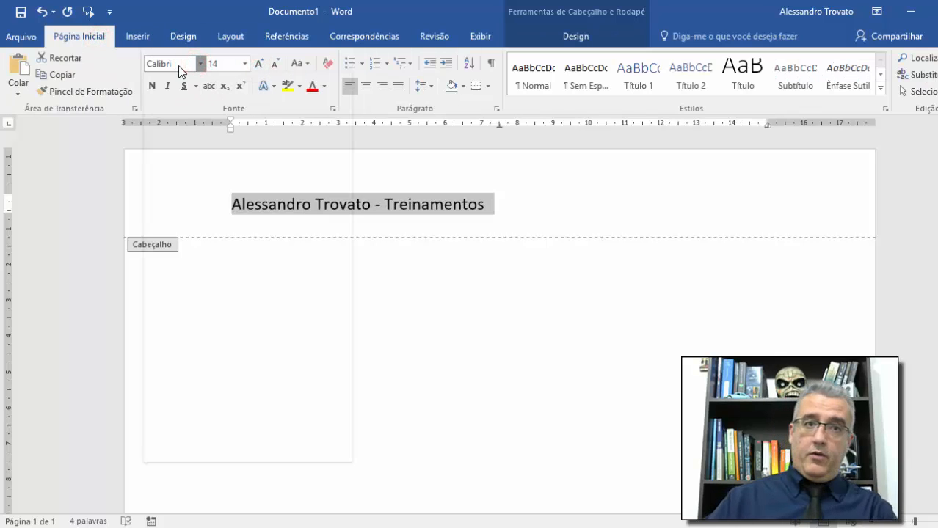
type("ve")
double_click(187, 69)
type("verdana")
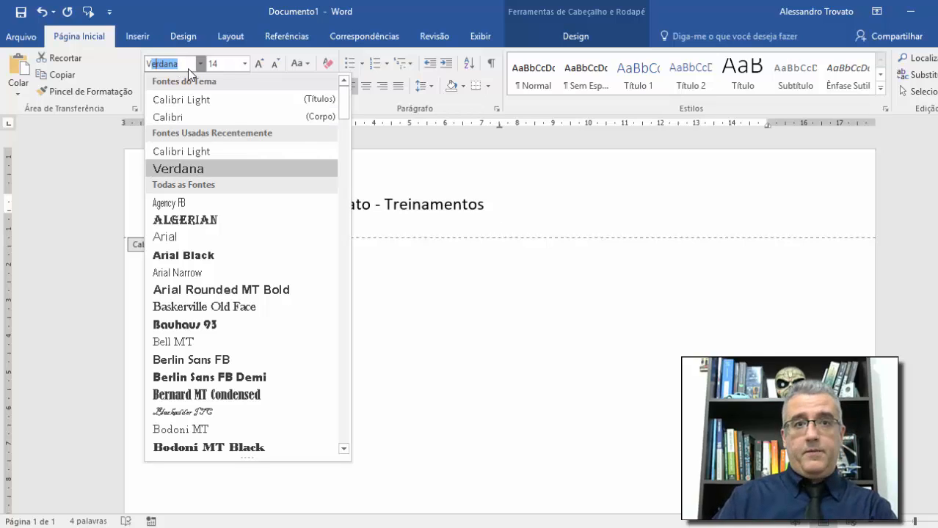
key("Return")
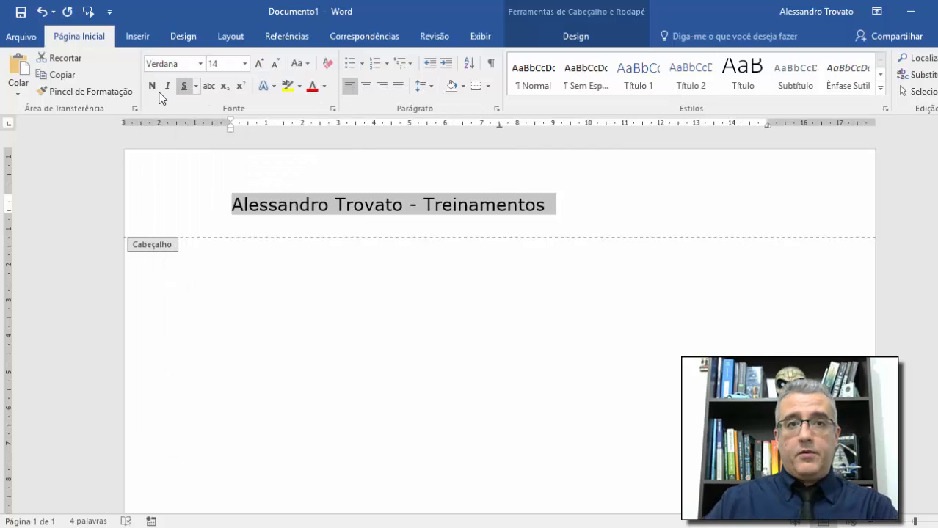
Step: Add a bottom border beneath the header line
left_click(276, 214)
left_click(510, 214)
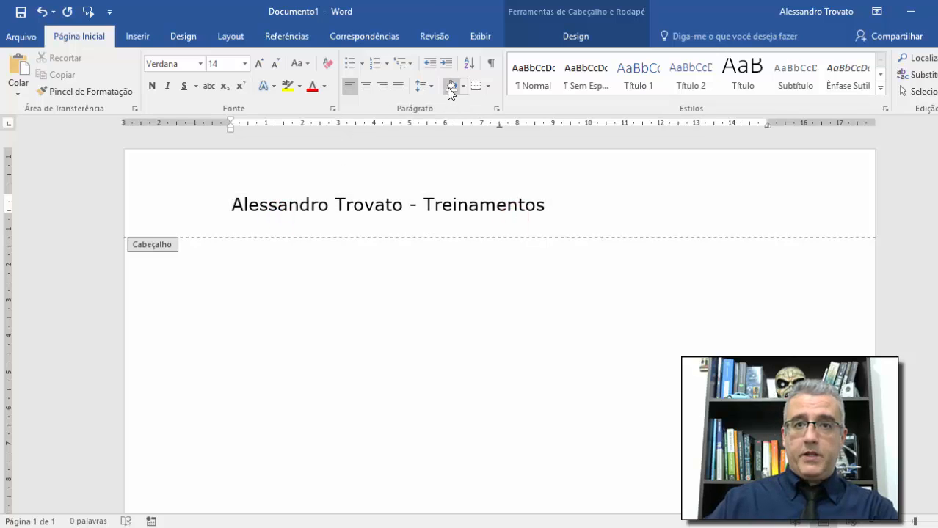
left_click(477, 85)
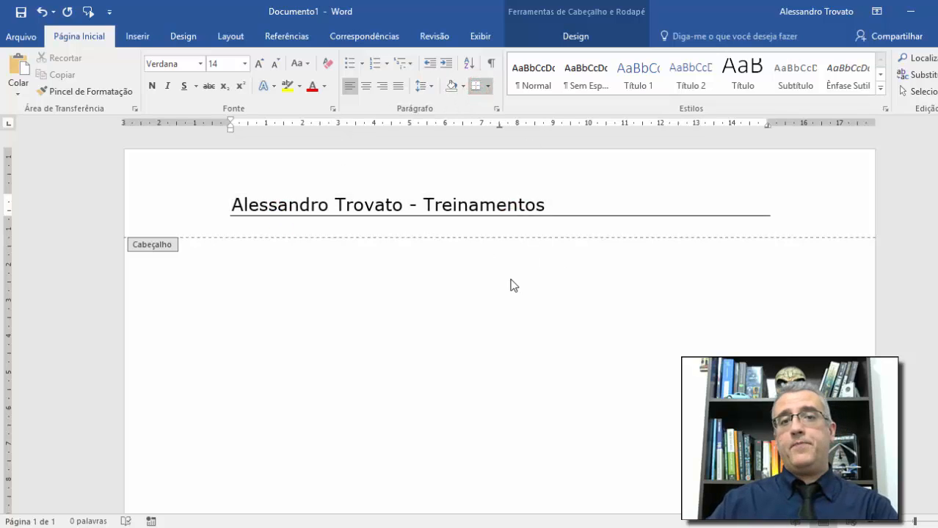
scroll(516, 296, "down", 1)
scroll(516, 296, "down", 15)
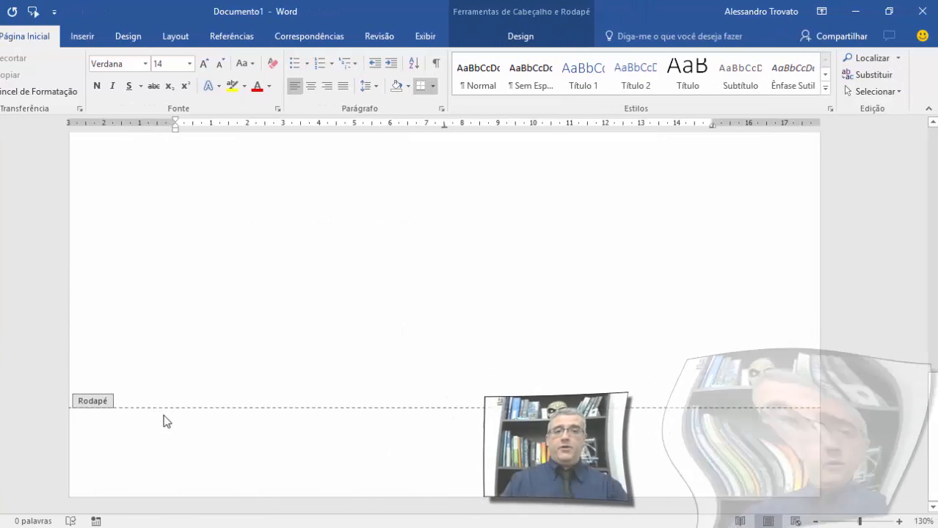
Step: Type 'E-mail:' followed by the author's e-mail address in the page footer
left_click(226, 420)
double_click(163, 436)
scroll(372, 435, "down", 10)
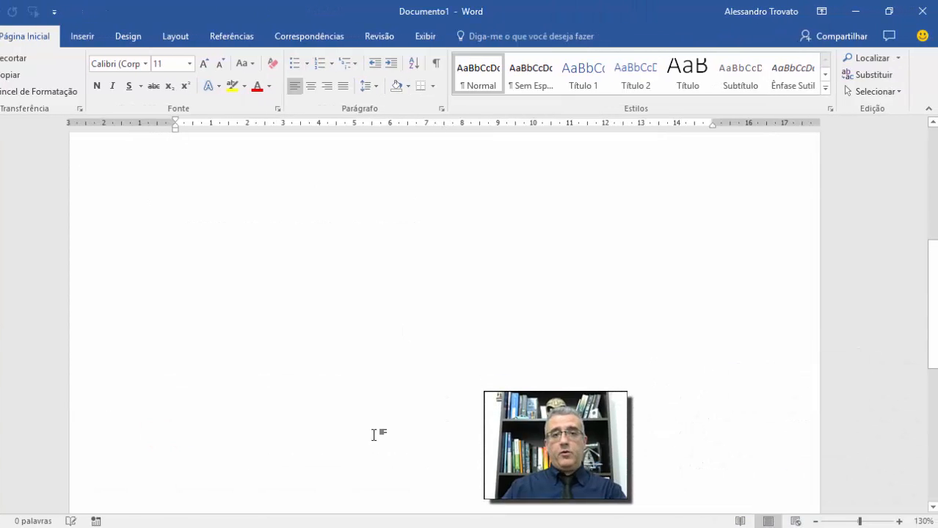
double_click(211, 464)
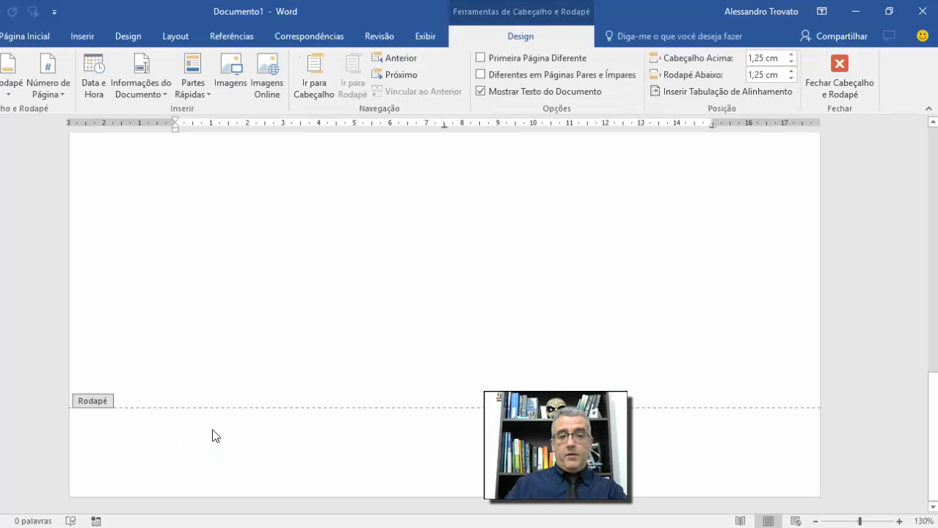
type("E-mail:")
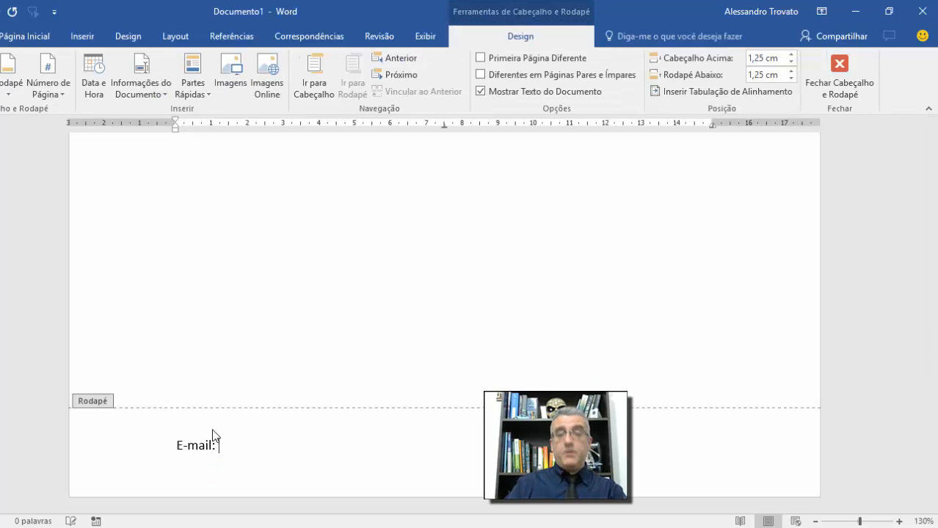
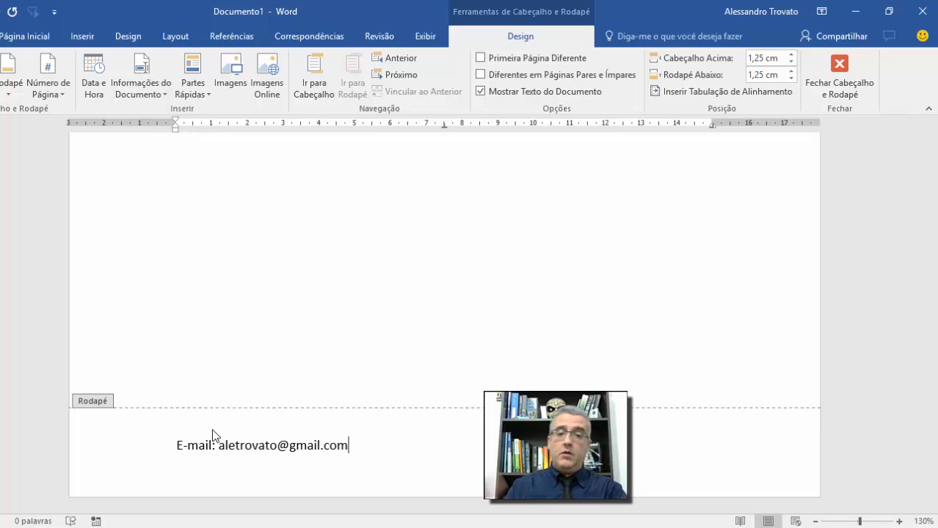
left_click(358, 450)
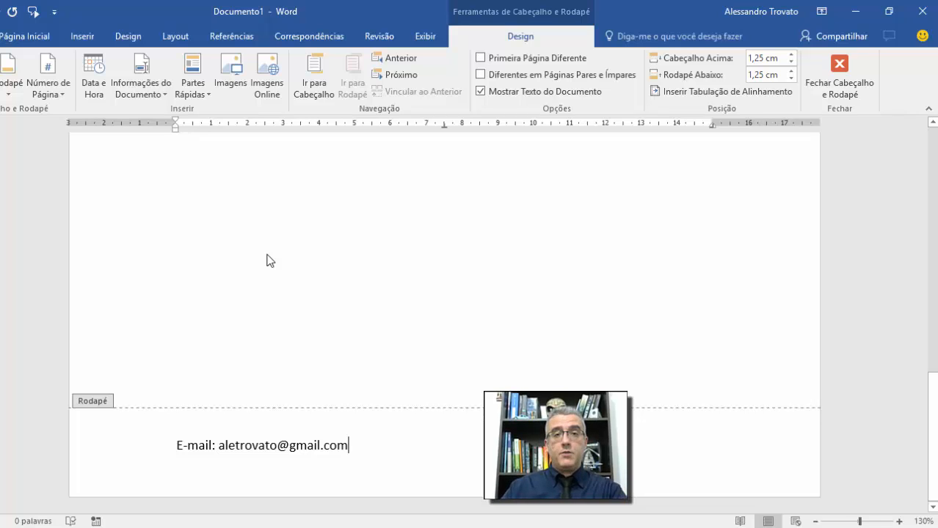
Step: Add a top border above the e-mail line and close footer editing
left_click(24, 37)
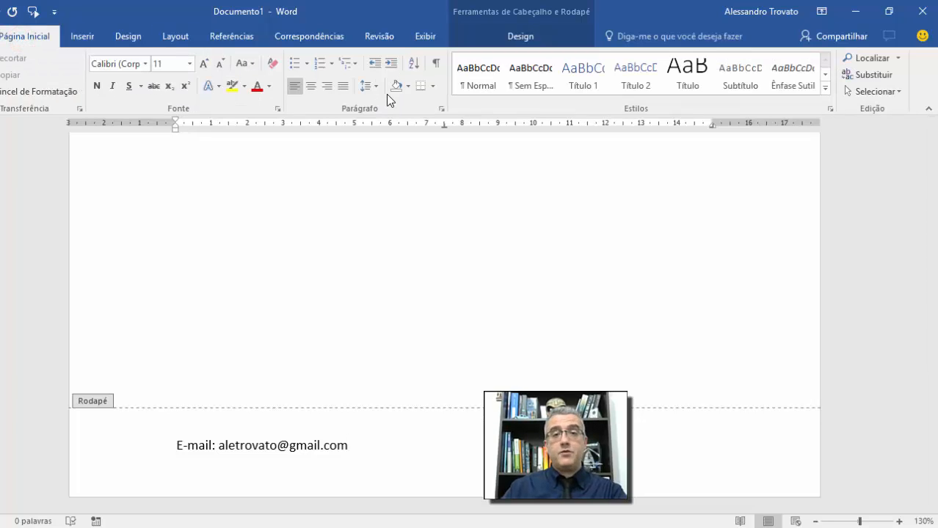
left_click(432, 87)
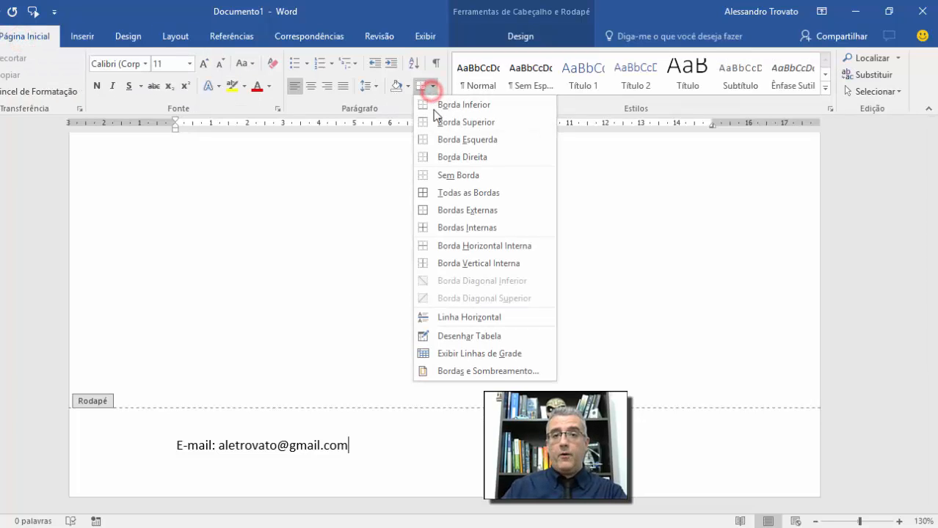
left_click(465, 122)
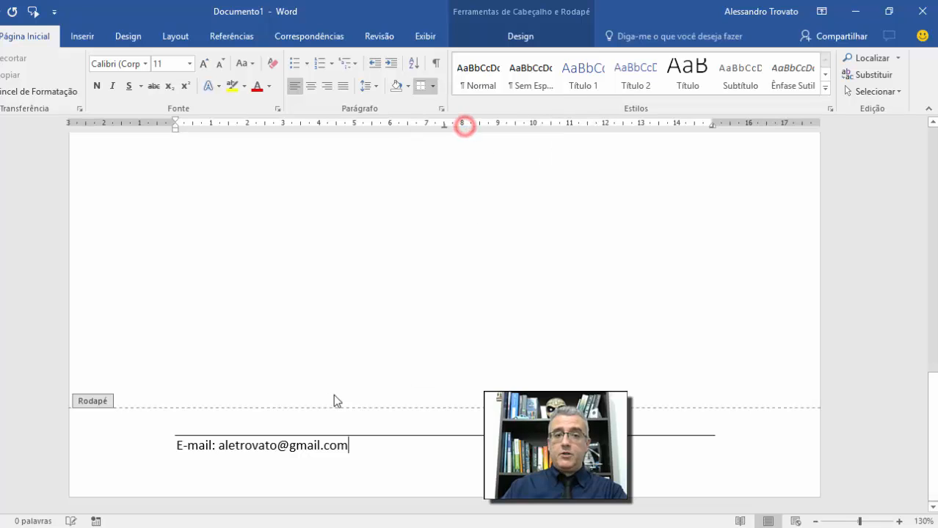
left_click(526, 37)
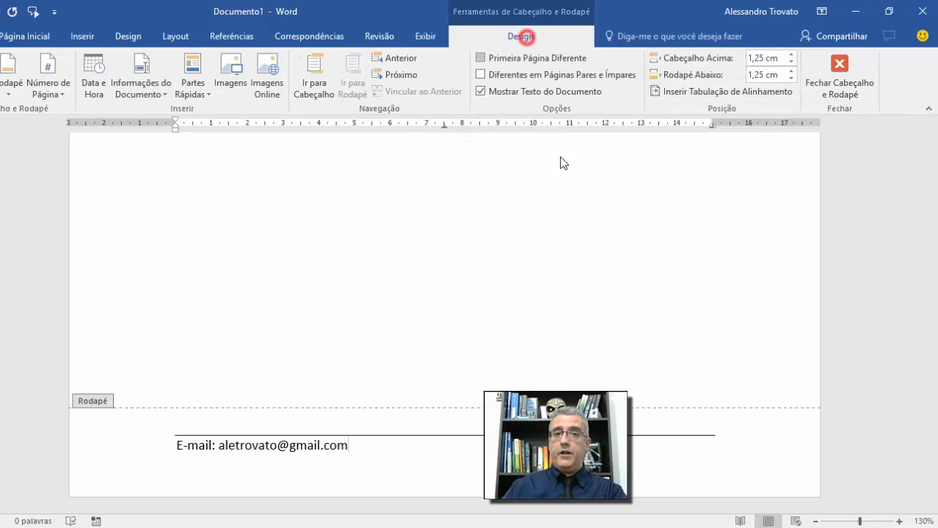
left_click(875, 58)
left_click(427, 218)
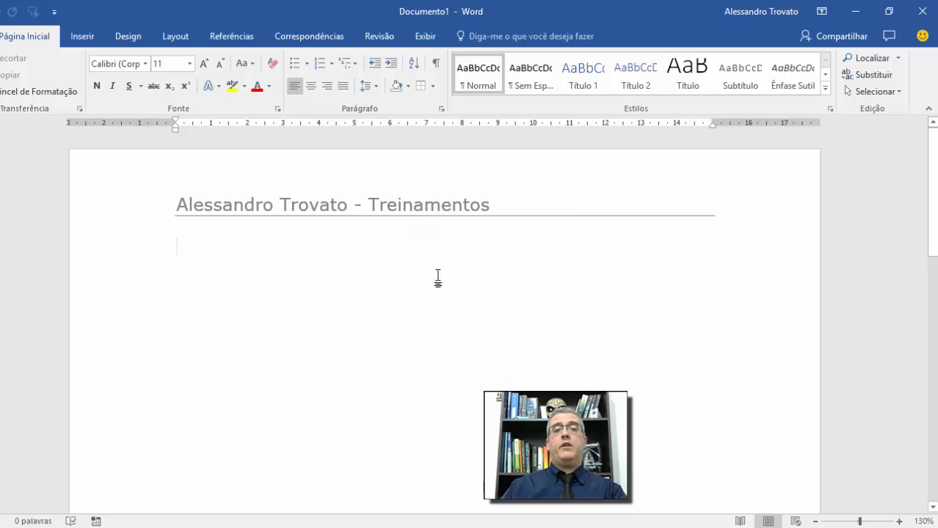
Step: Select the empty body paragraph and open Restringir Edição from the Revisão tab
scroll(438, 279, "down", 15)
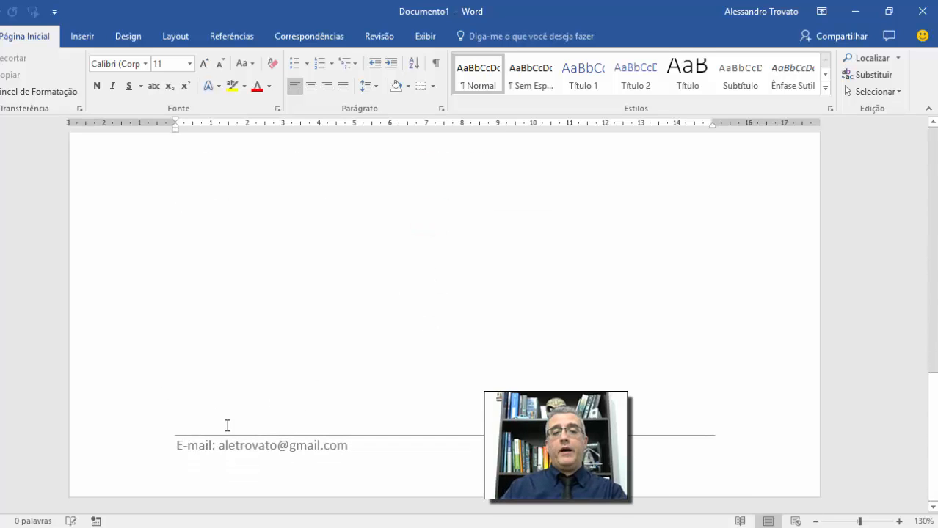
scroll(191, 453, "up", 15)
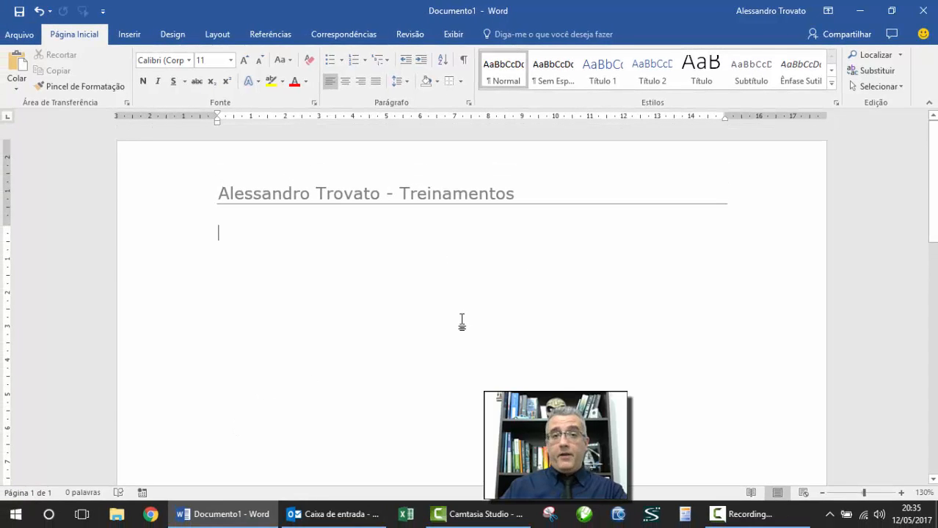
left_click(379, 280)
left_click(179, 236)
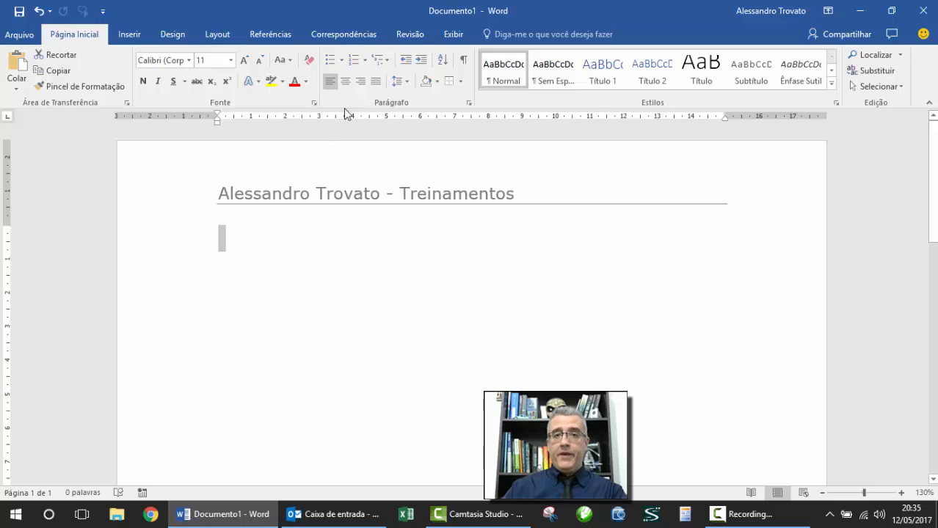
left_click(408, 34)
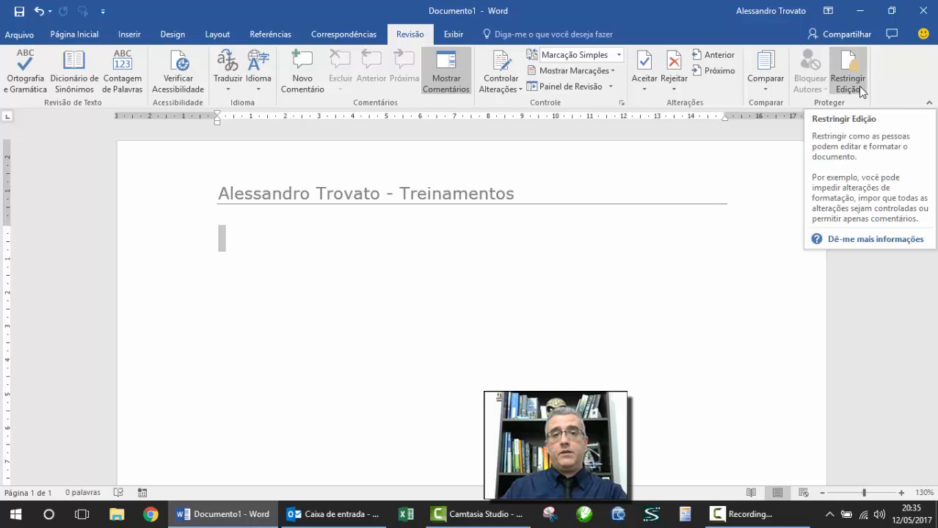
left_click(856, 68)
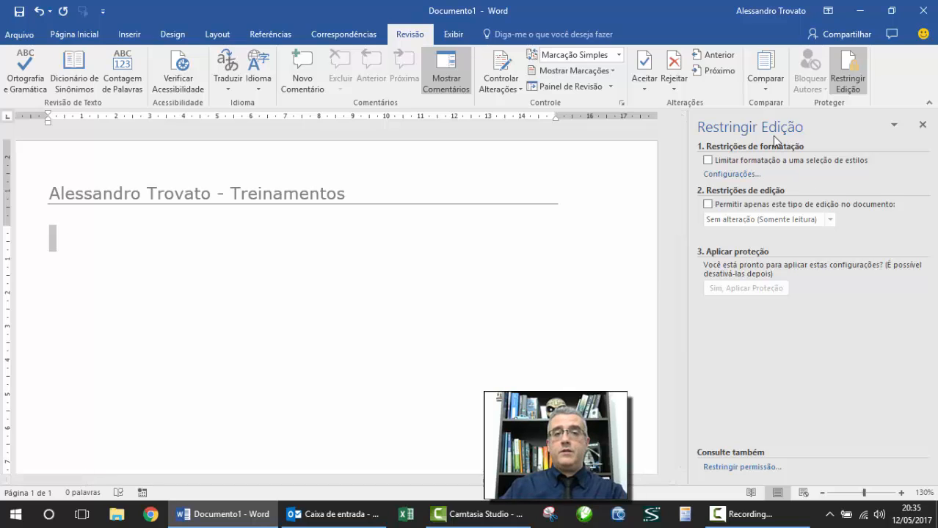
Step: Enforce protection allowing only Sem alteração (Somente leitura) editing
left_click(708, 205)
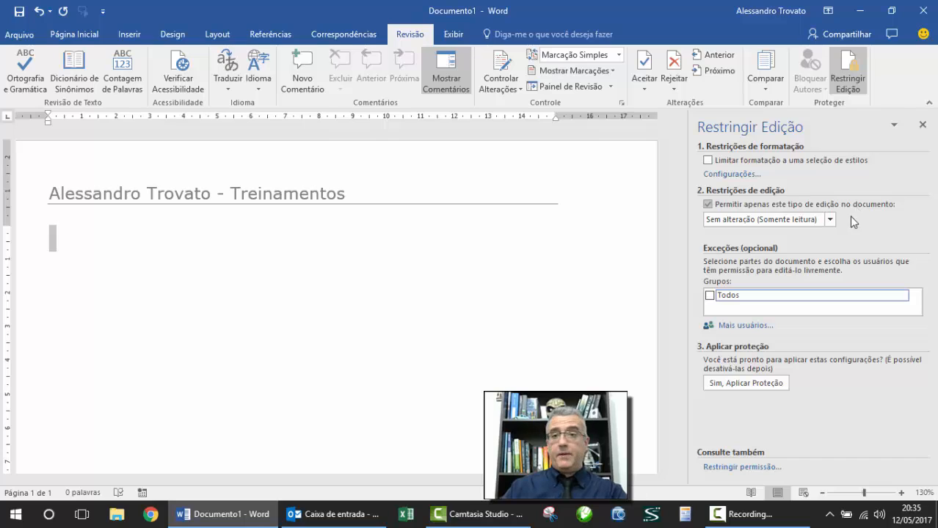
left_click(828, 220)
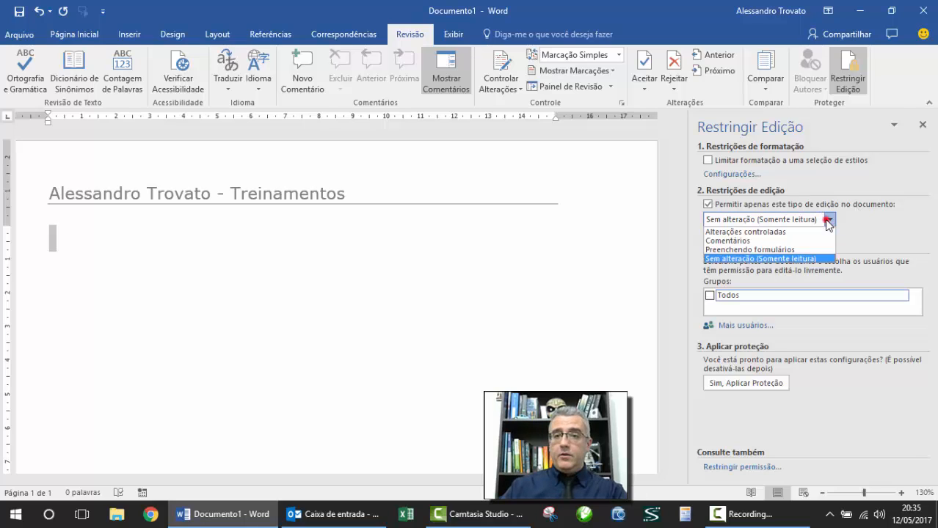
left_click(771, 262)
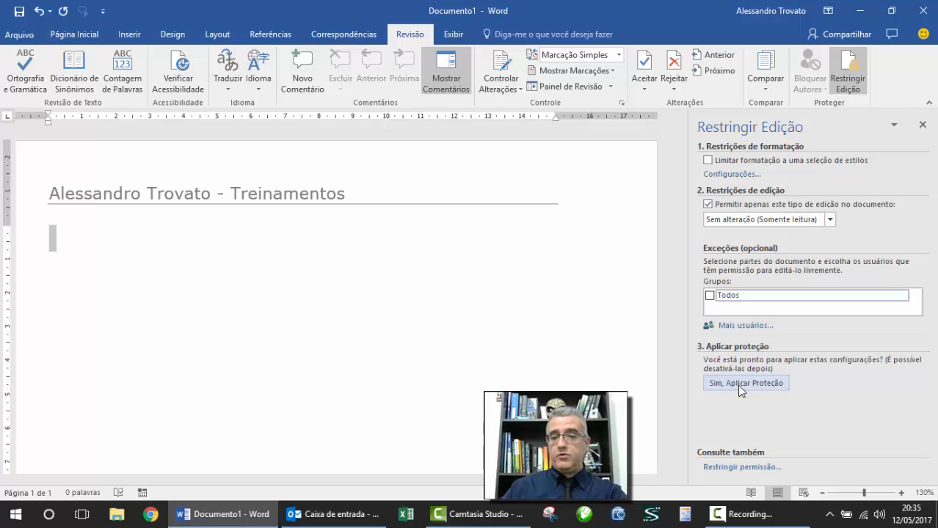
left_click(768, 384)
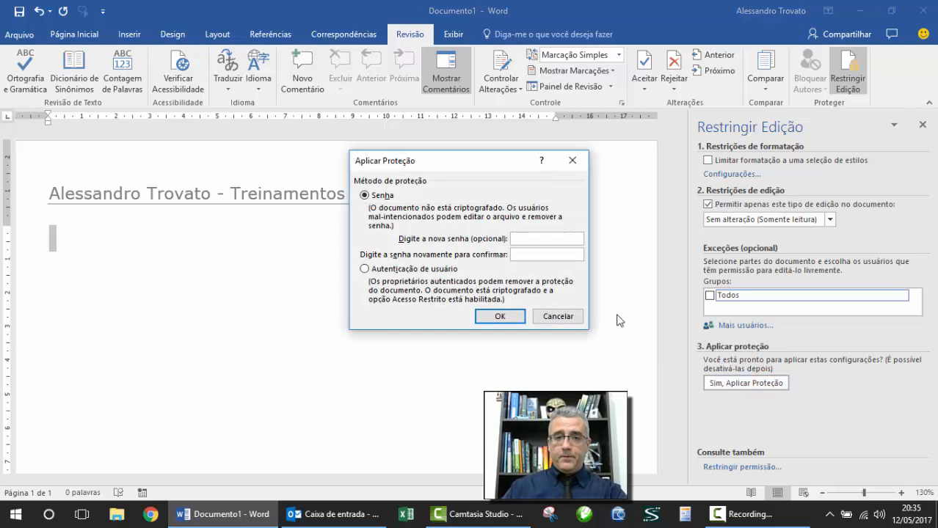
left_click(515, 317)
Step: Confirm the header and footer are locked, then jump to the next editable area
left_click(107, 218)
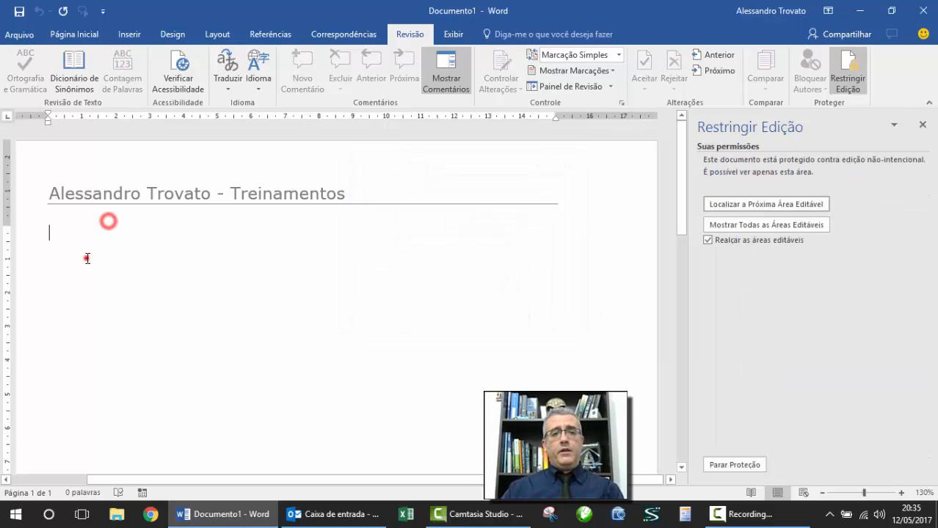
left_click(86, 257)
double_click(85, 176)
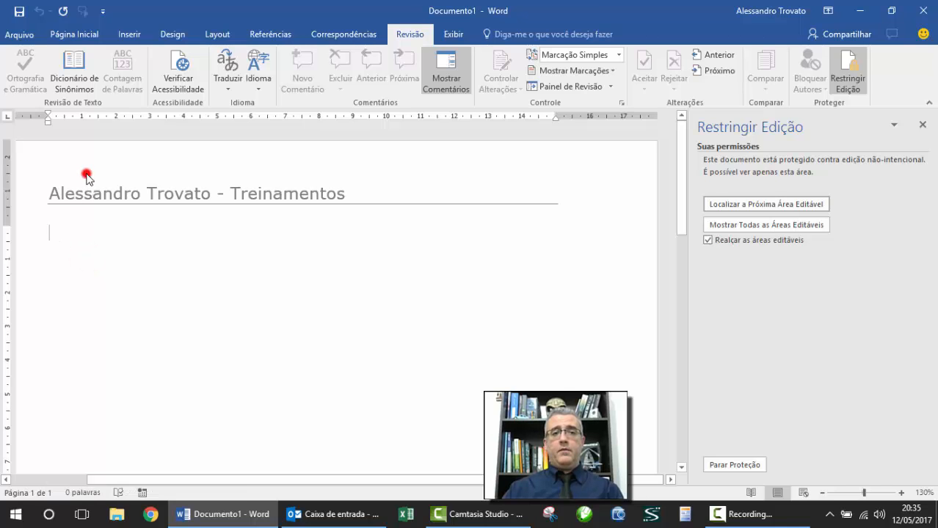
double_click(91, 197)
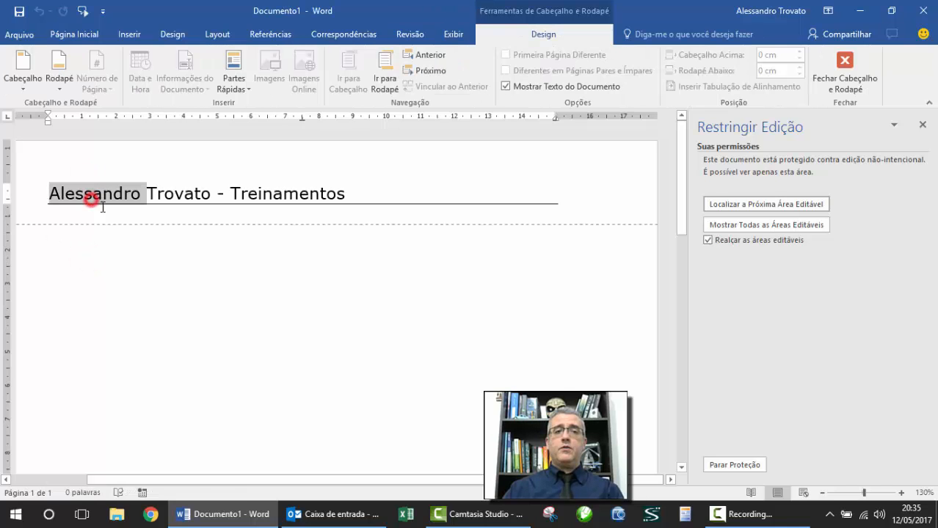
left_click(152, 220)
left_click(848, 86)
scroll(418, 246, "down", 8)
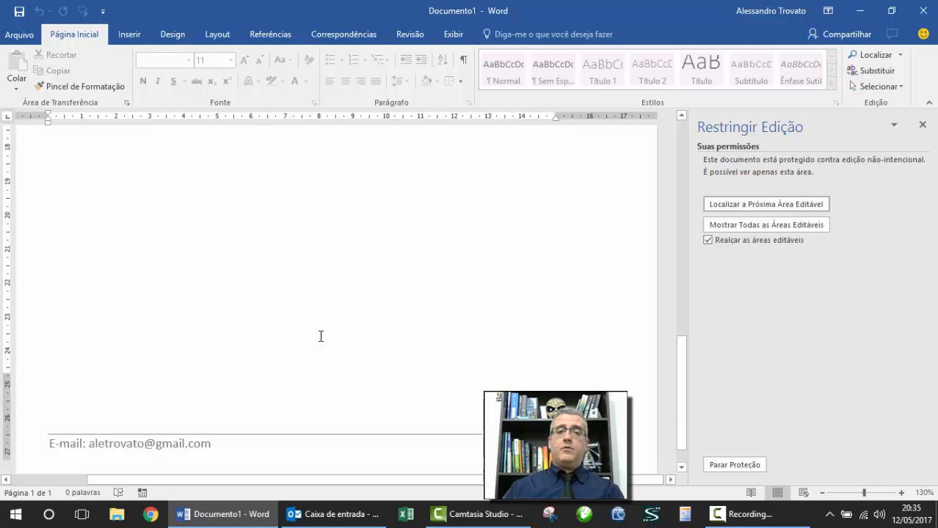
double_click(152, 413)
triple_click(151, 413)
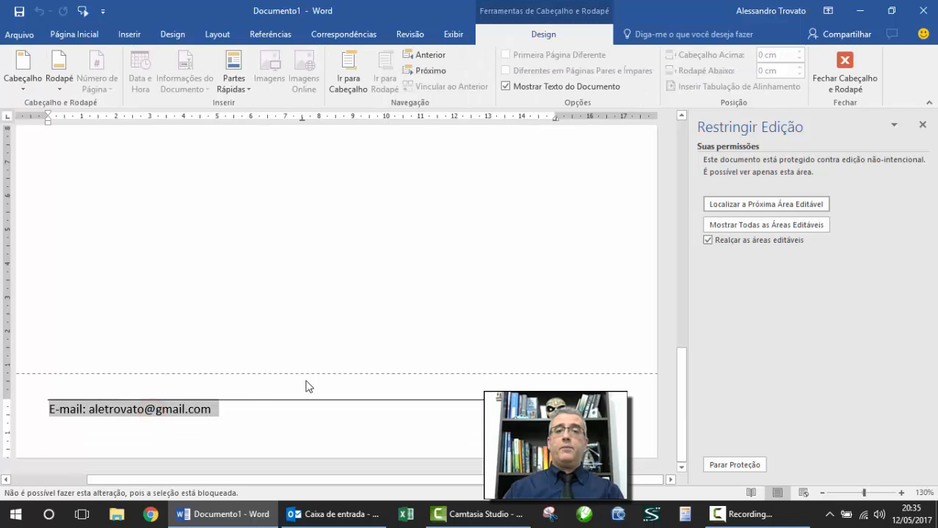
left_click(845, 71)
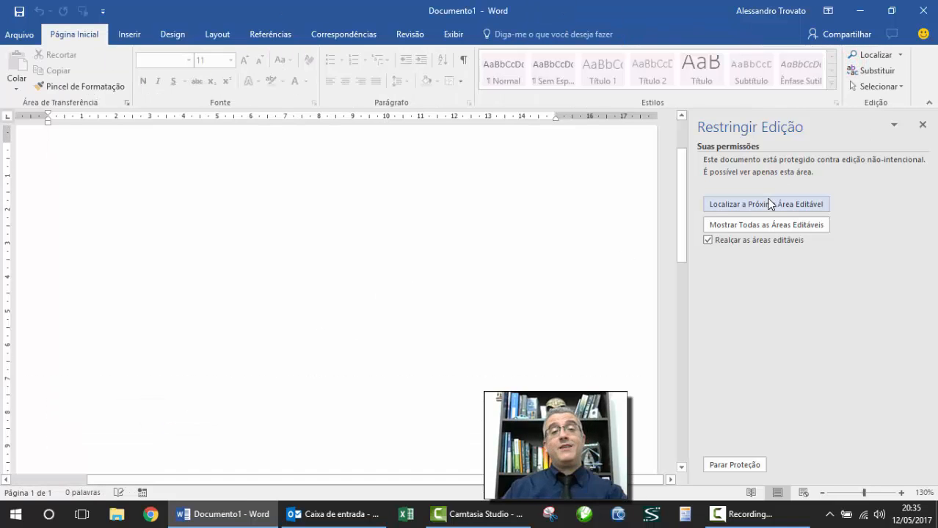
left_click(774, 202)
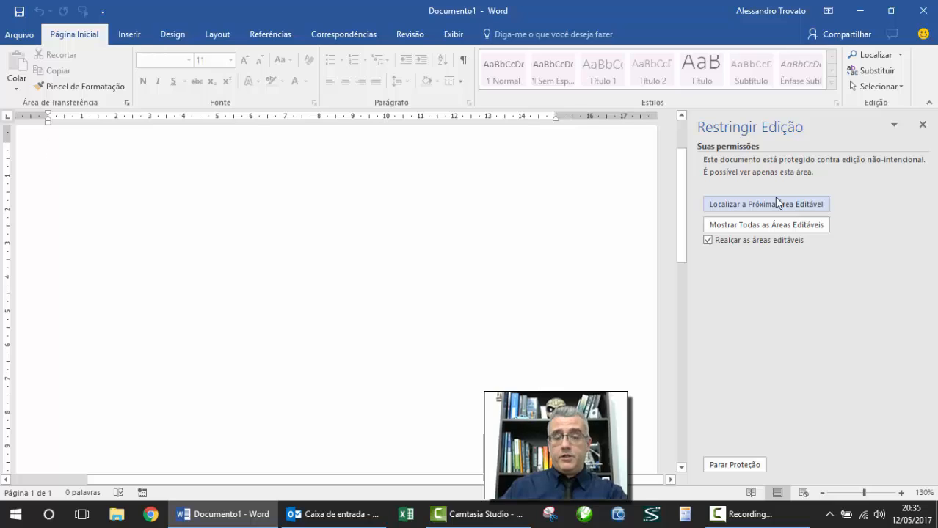
Step: Stop protection, grant Todos an exception on the empty body paragraph, and reapply protection
left_click(734, 464)
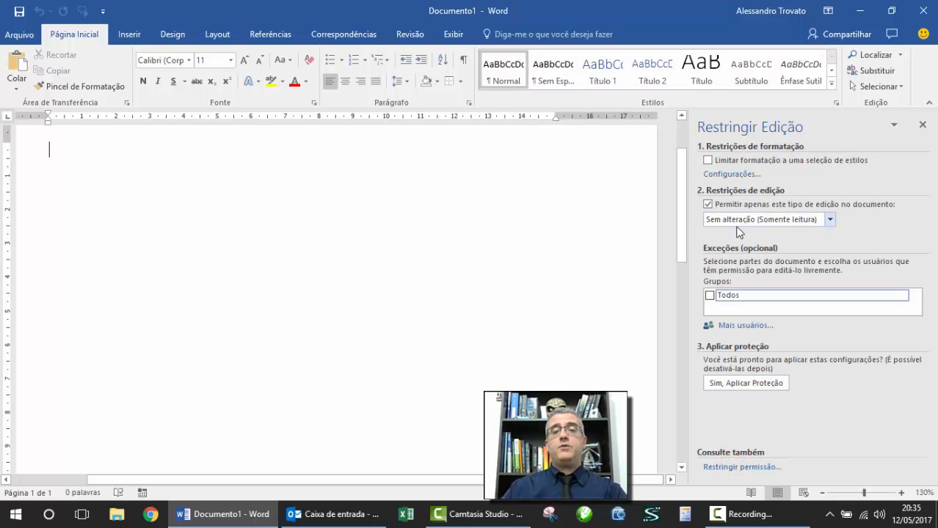
scroll(398, 285, "up", 2)
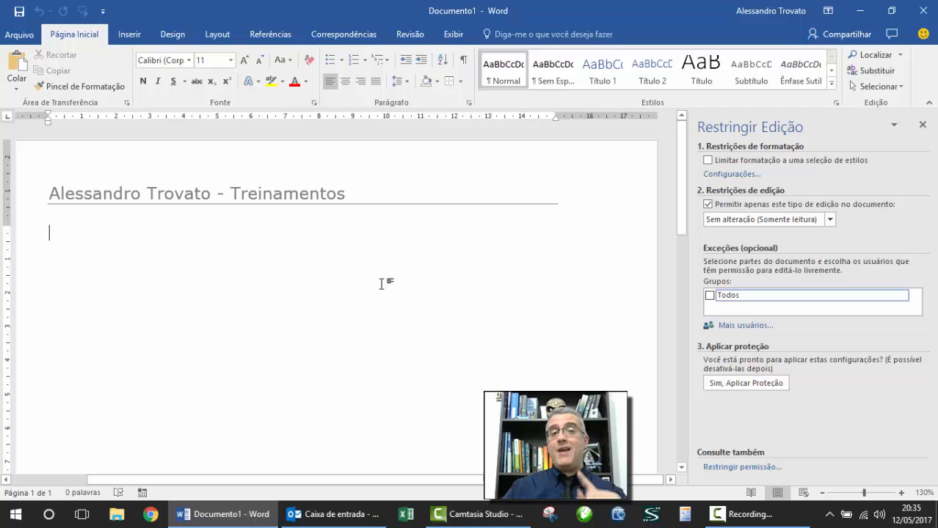
left_click(30, 242)
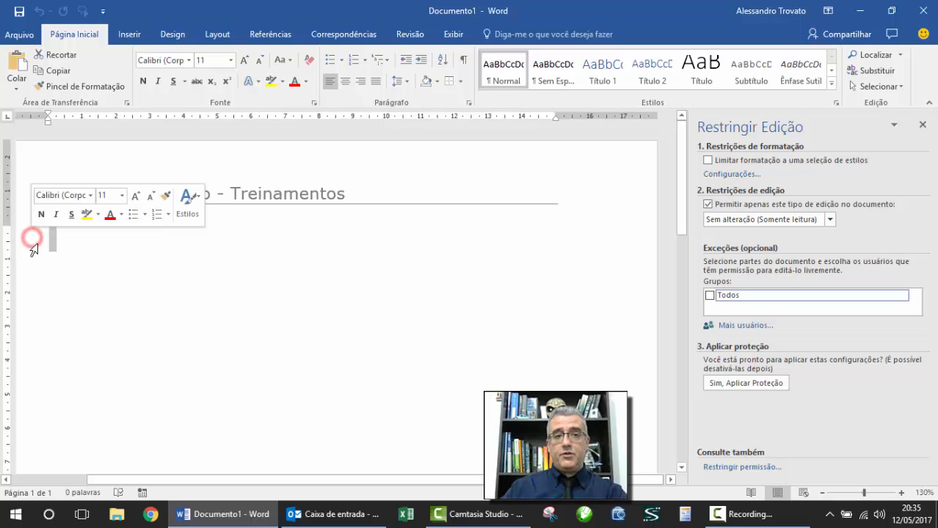
left_click(709, 295)
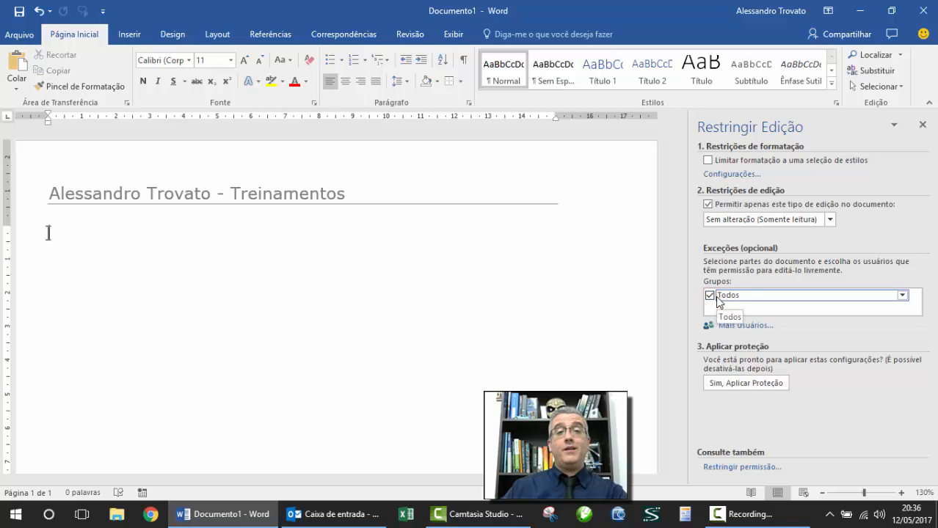
left_click(757, 382)
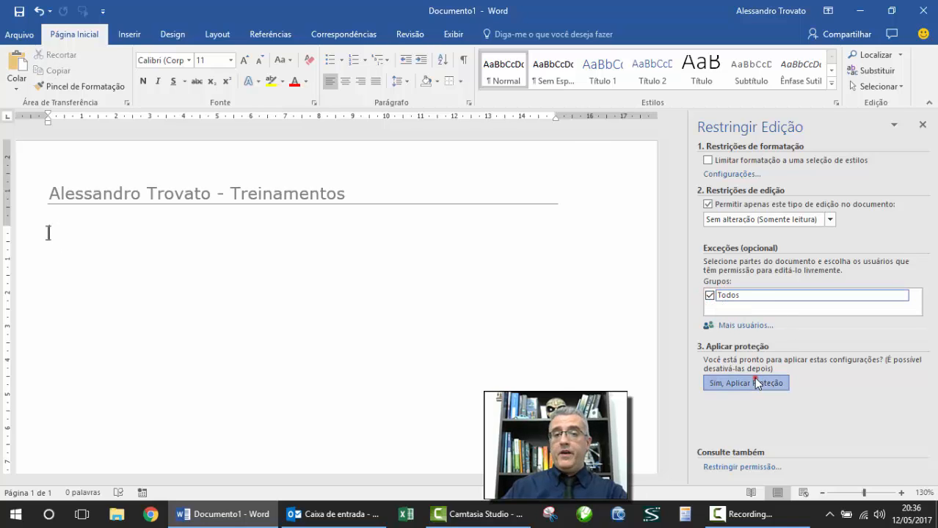
left_click(499, 315)
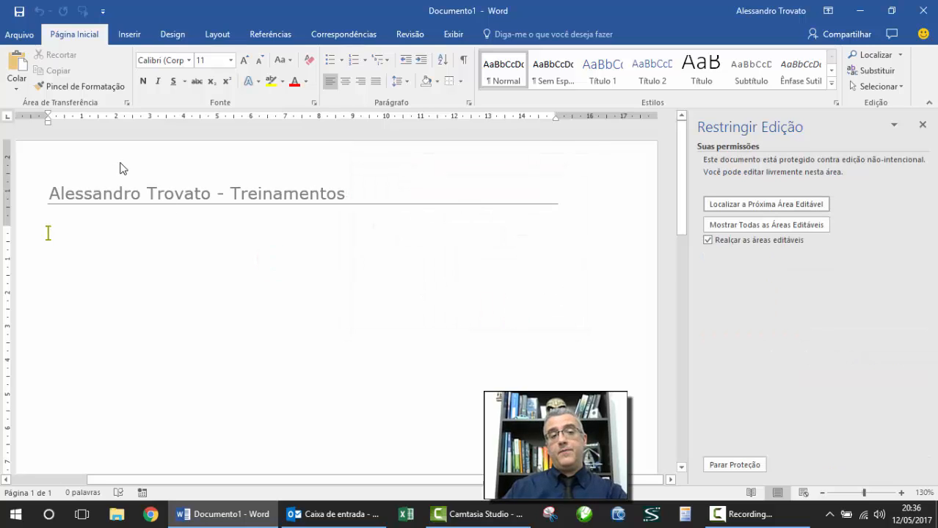
Step: After finding the header locked, type the author's first name in the body
double_click(169, 177)
double_click(150, 192)
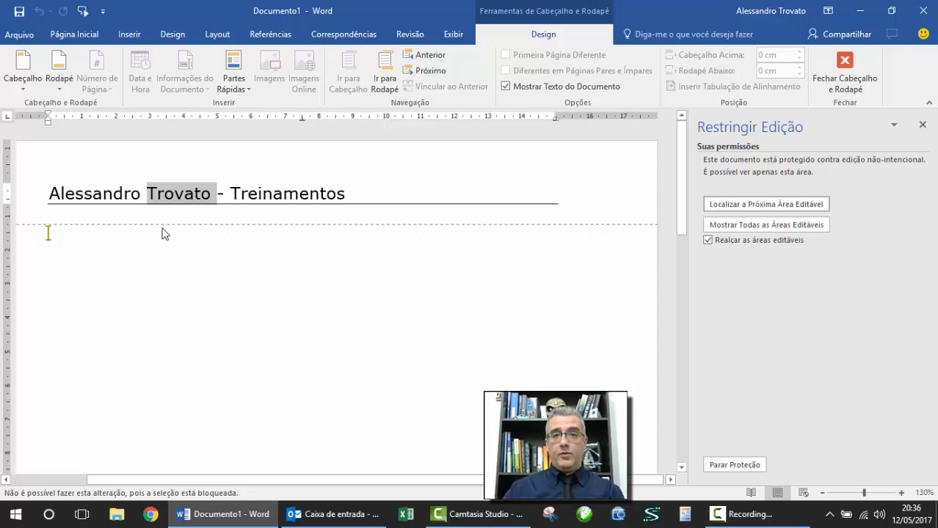
double_click(166, 233)
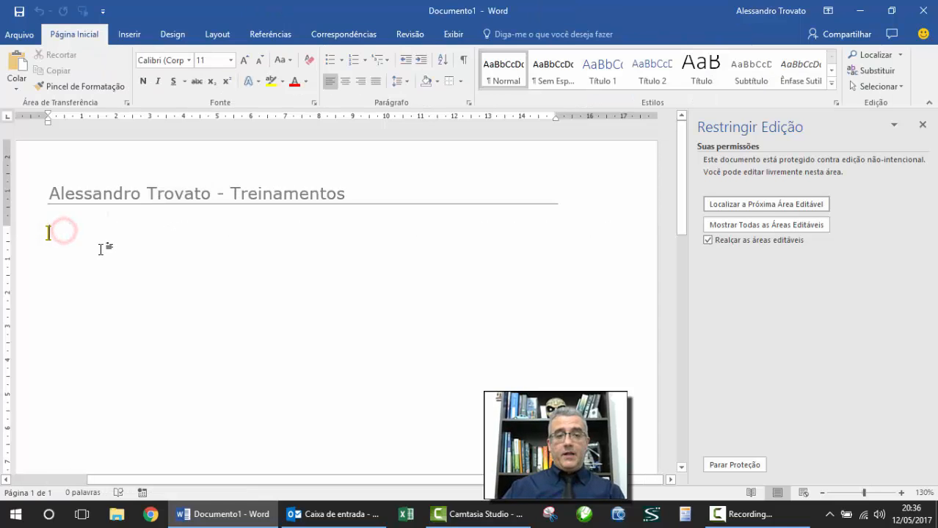
type("Alessandro")
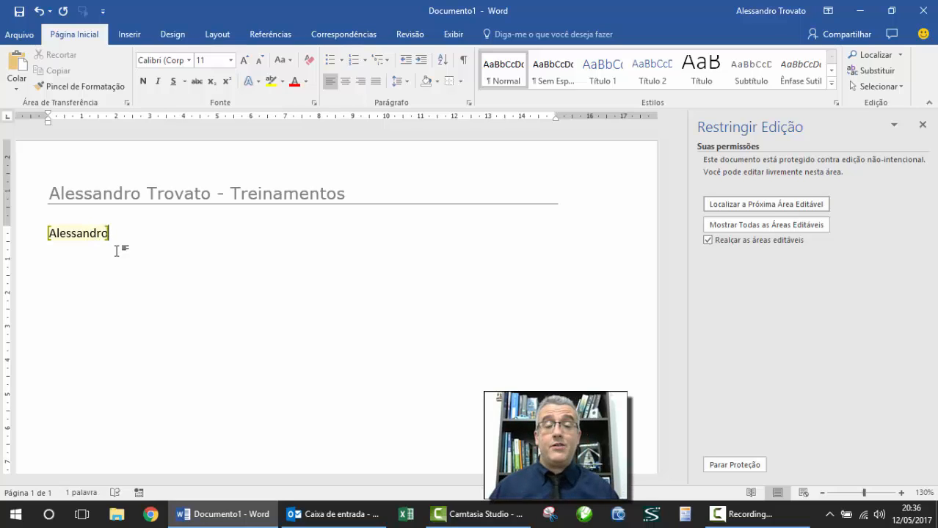
left_click(111, 245)
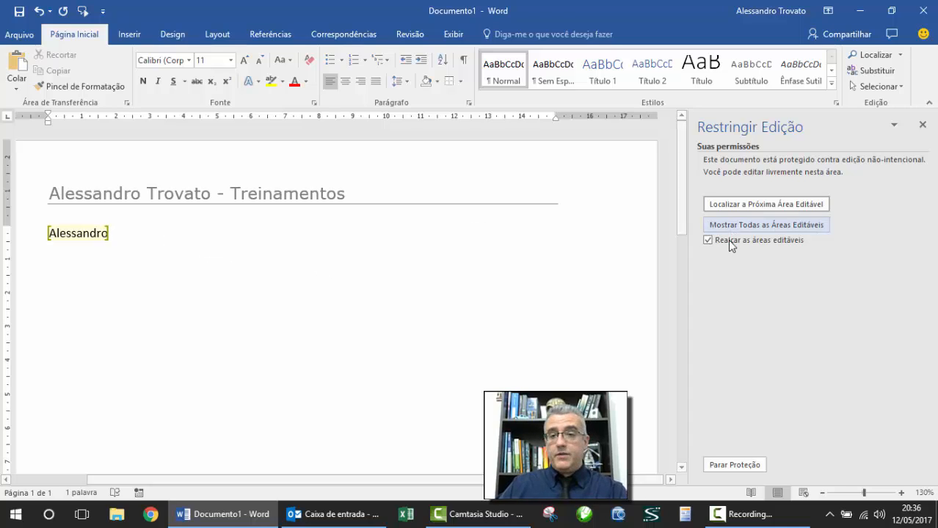
Step: Close the restrictions pane, add the surname, and insert a page break for page 2
left_click(708, 239)
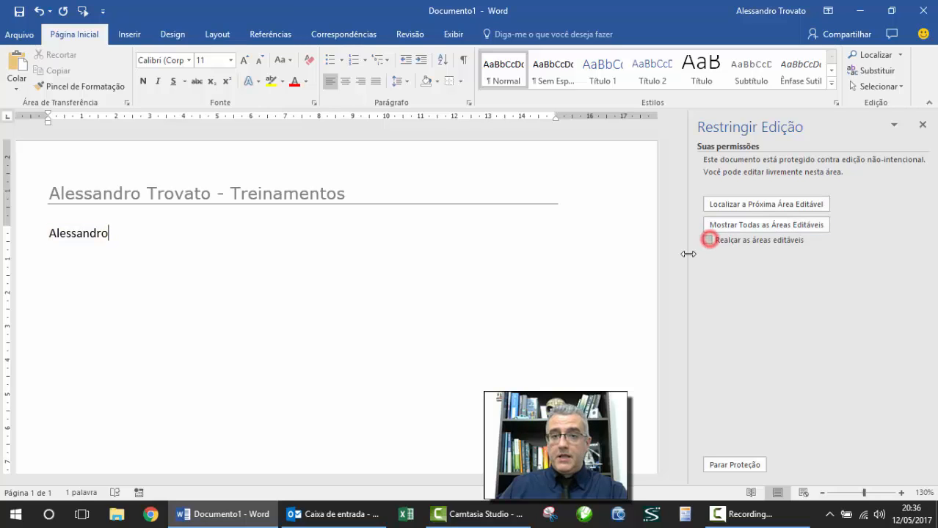
left_click(923, 125)
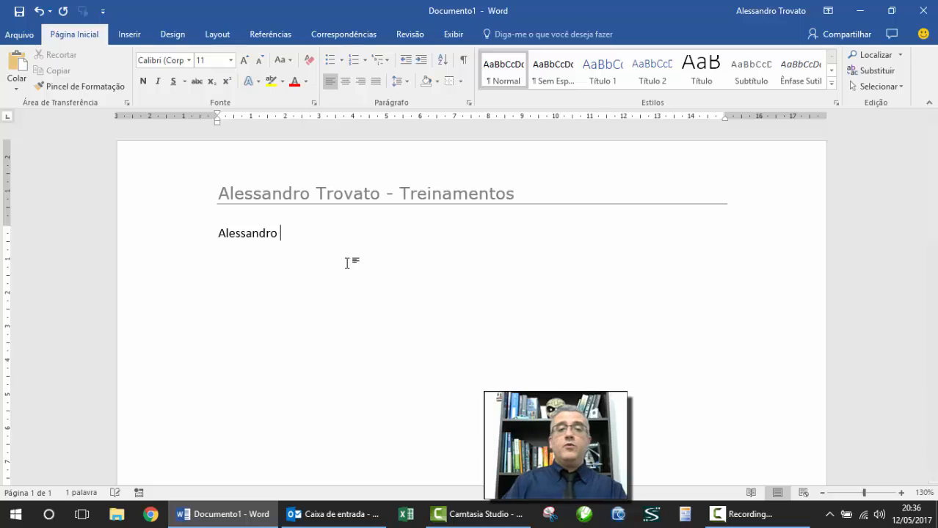
type("A")
key("BackSpace")
type("Trovato")
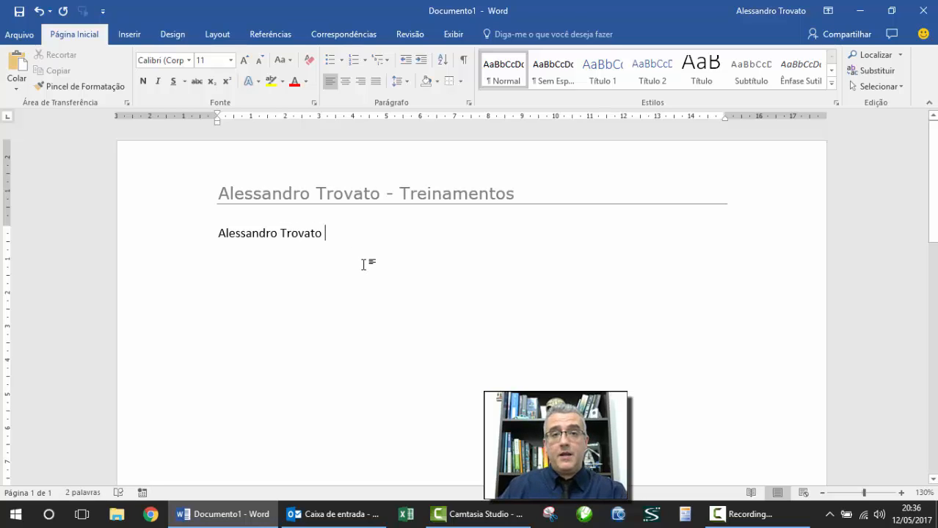
key("Return")
key("Return")
key("Return")
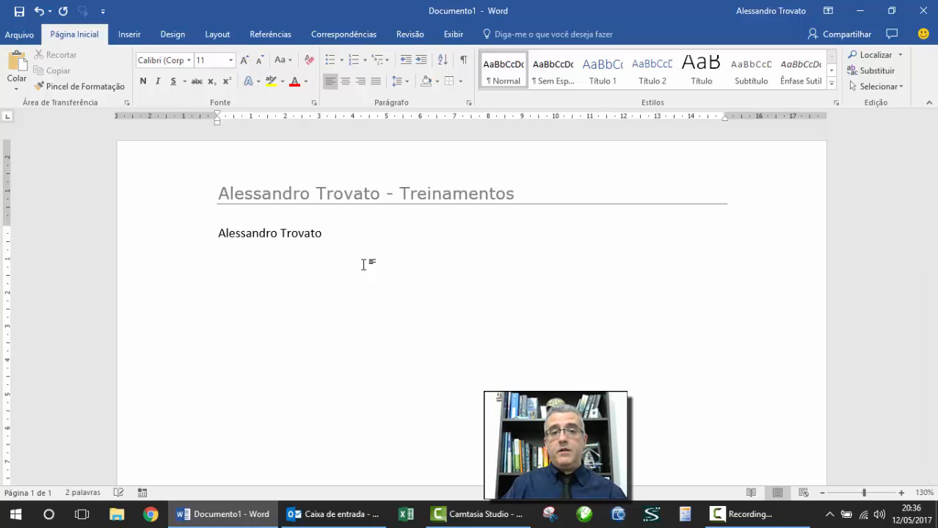
key("ctrl+Return")
Step: Verify the page-2 footer e-mail text is locked, then stop the document protection
scroll(367, 262, "down", 1)
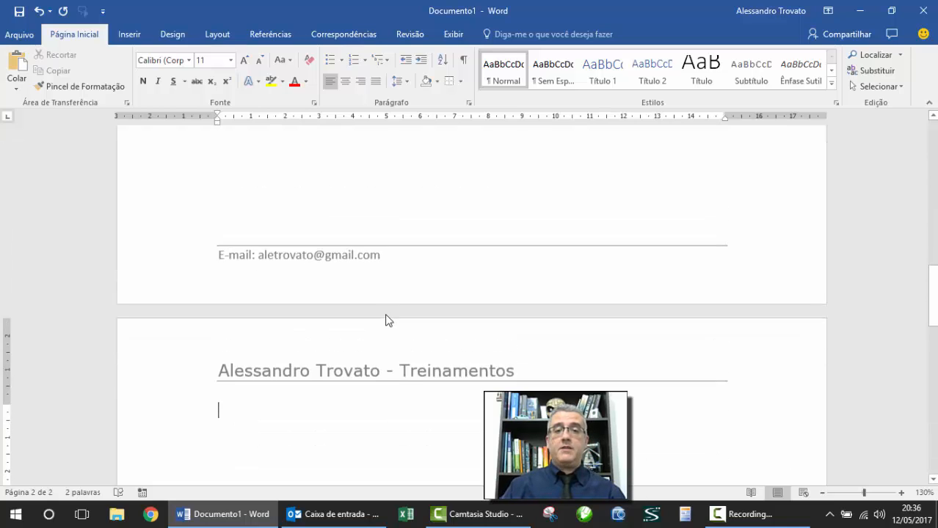
scroll(367, 297, "down", 3)
scroll(352, 268, "up", 8)
scroll(356, 286, "down", 1)
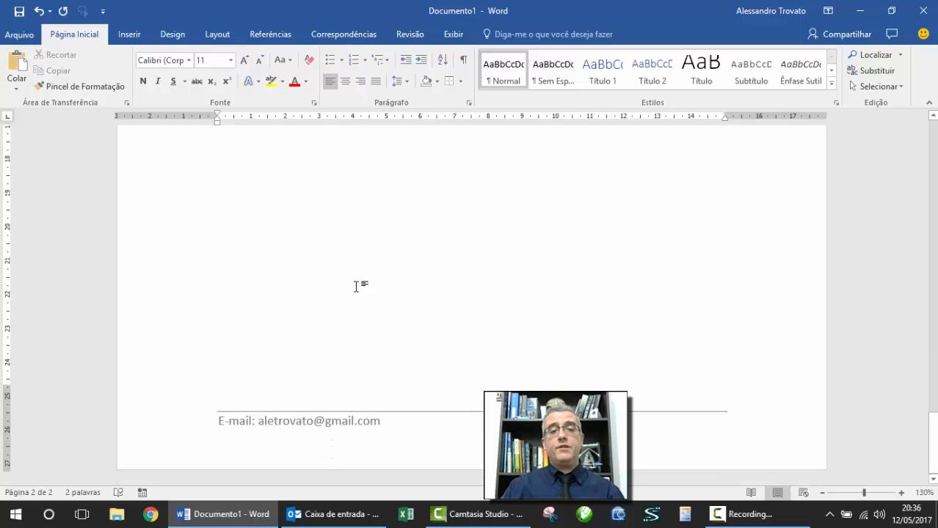
double_click(297, 447)
double_click(302, 427)
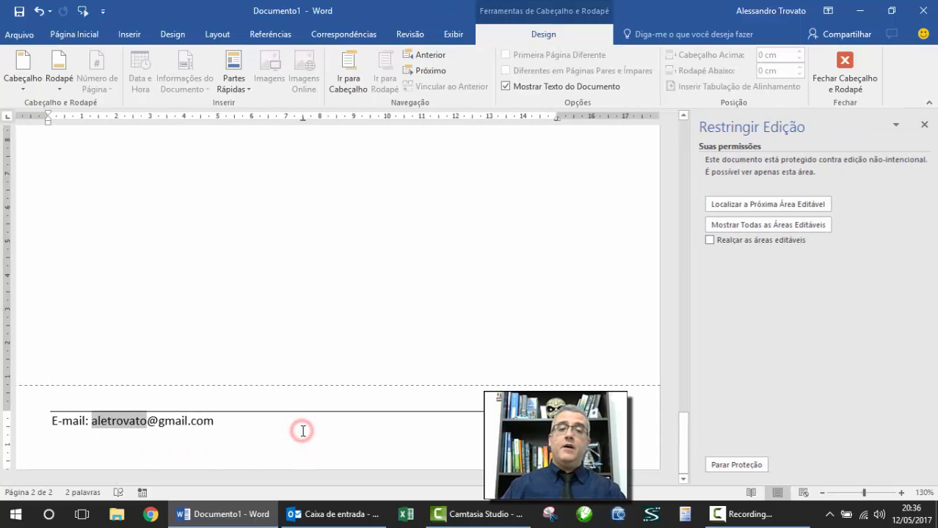
left_click(209, 428)
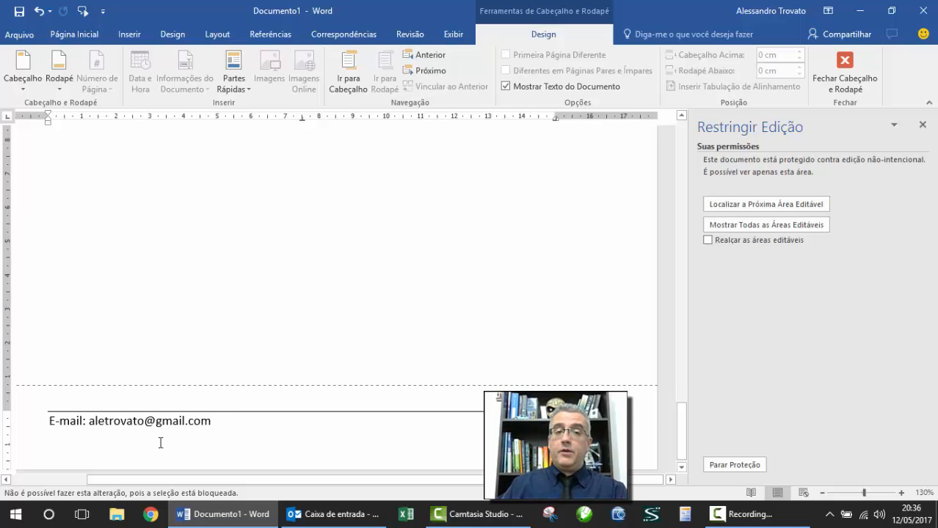
left_click(104, 428)
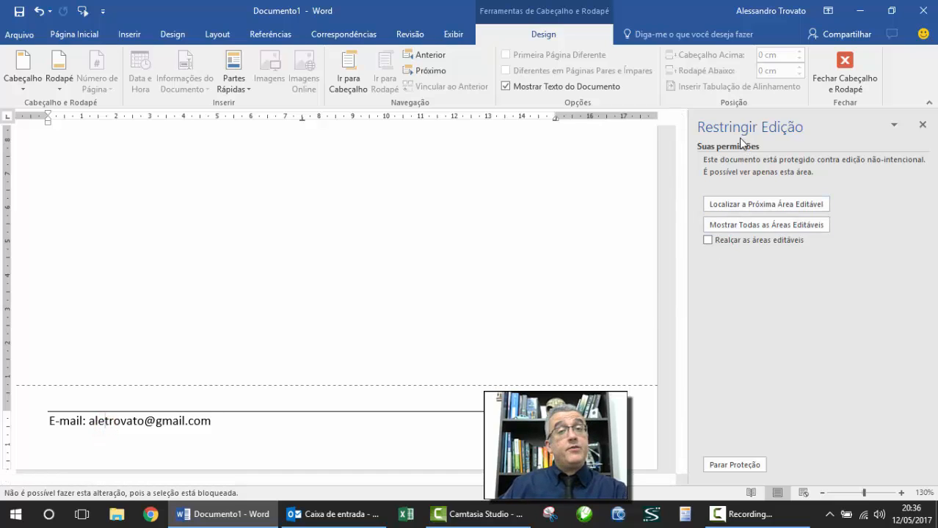
left_click(735, 467)
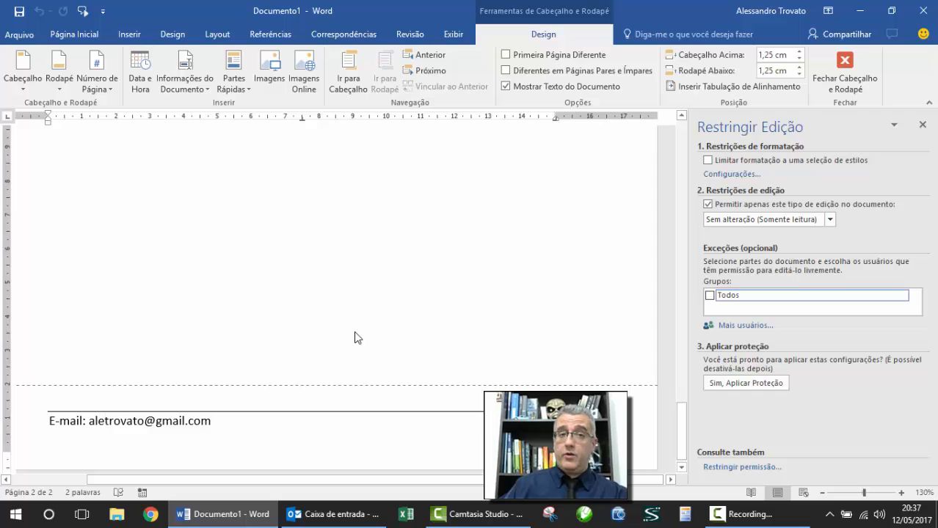
Step: Give Todos an editing exception on the header title line and reapply protection
scroll(356, 335, "down", 8)
scroll(357, 334, "up", 6)
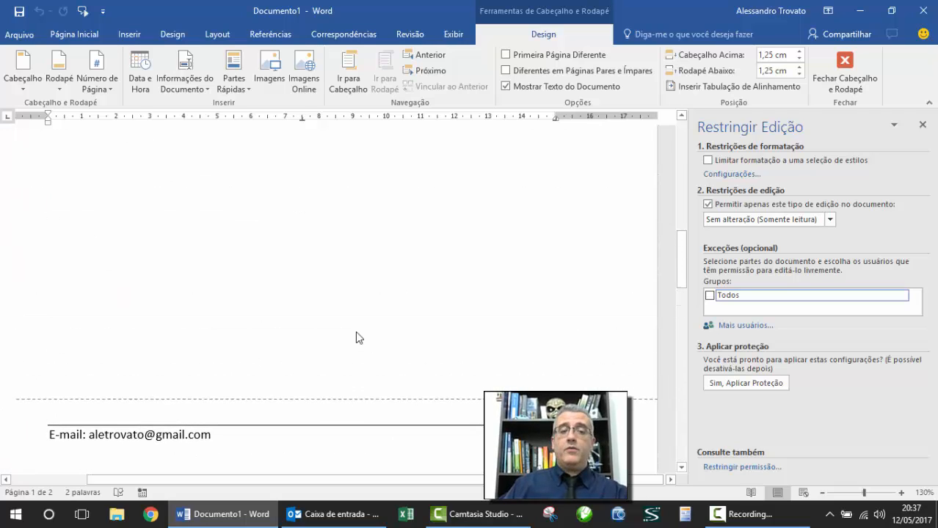
scroll(360, 337, "up", 15)
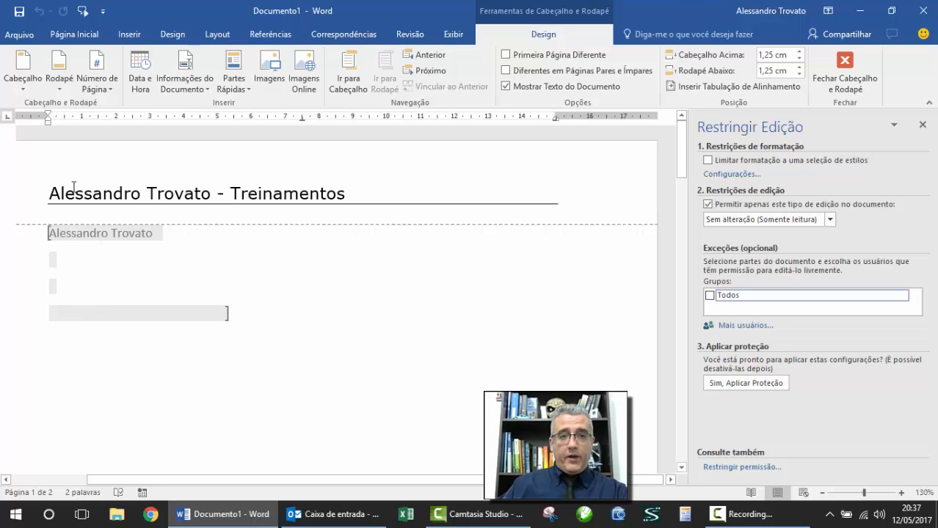
left_click(16, 203)
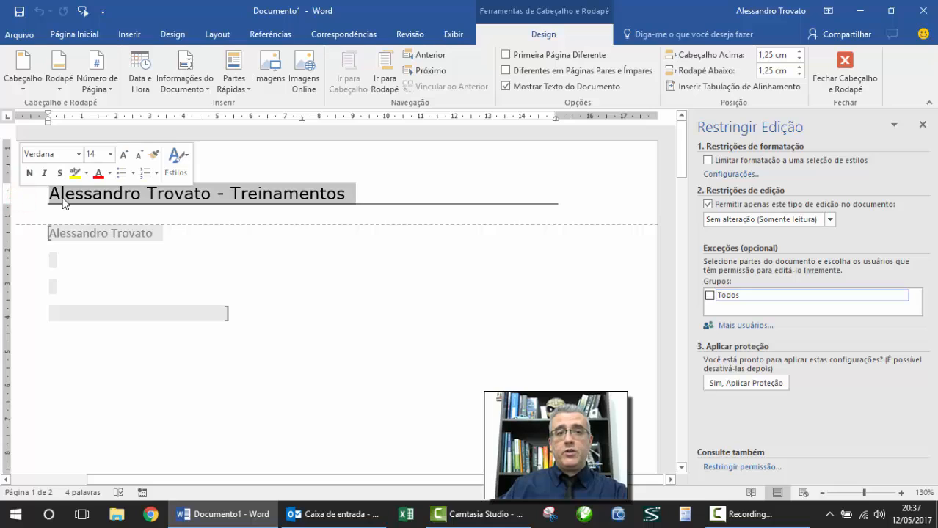
left_click(709, 296)
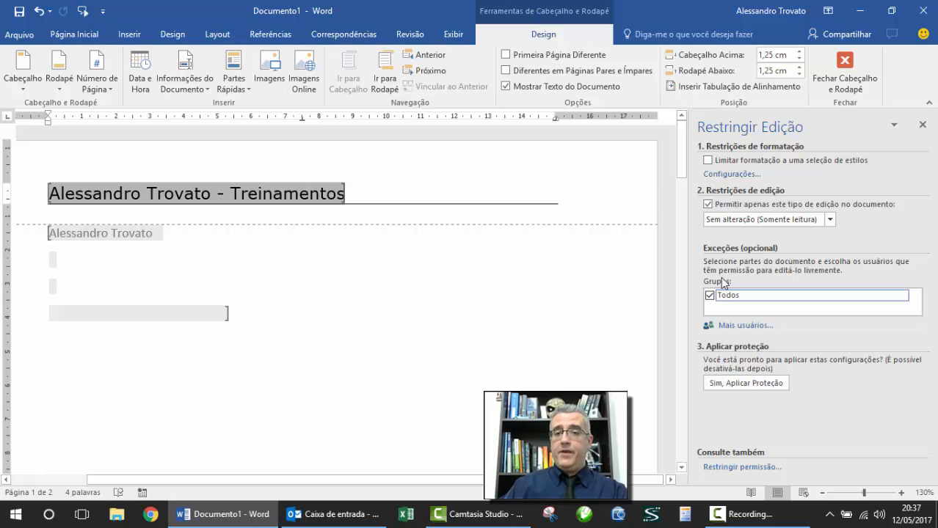
left_click(760, 383)
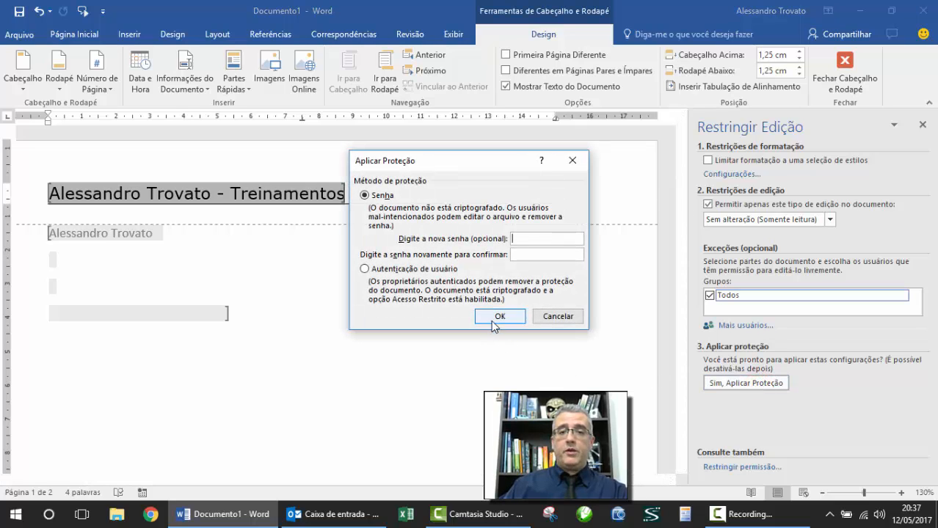
left_click(500, 316)
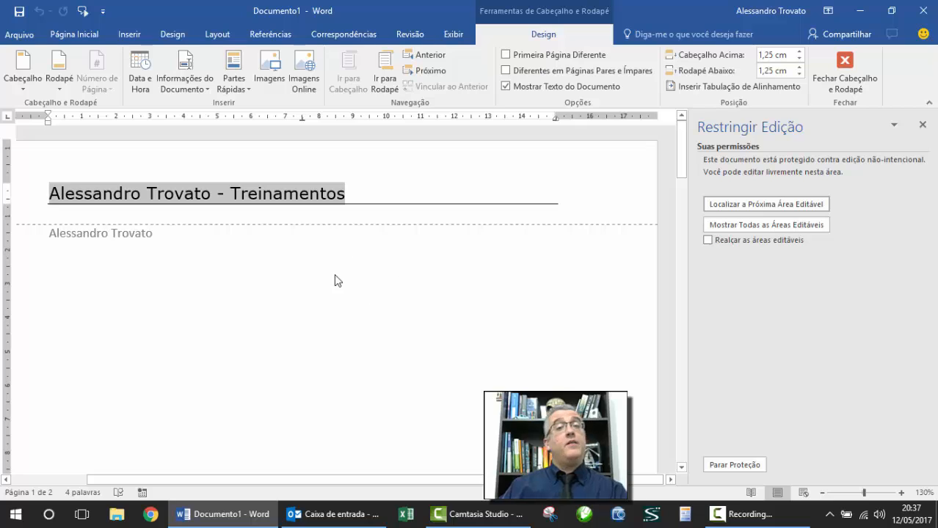
Step: Append ' - OK' to the header title so it ends 'Treinamentos - OK'
left_click(204, 163)
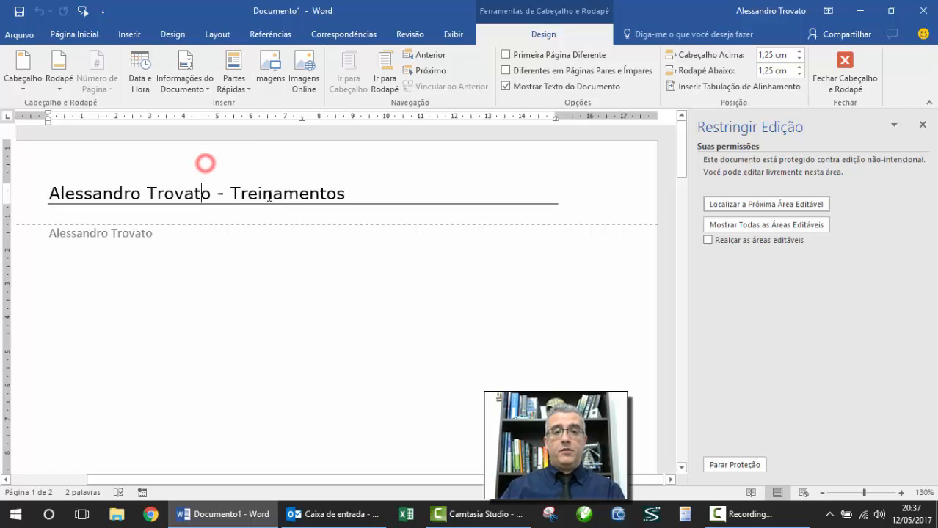
left_click(355, 194)
type("- T")
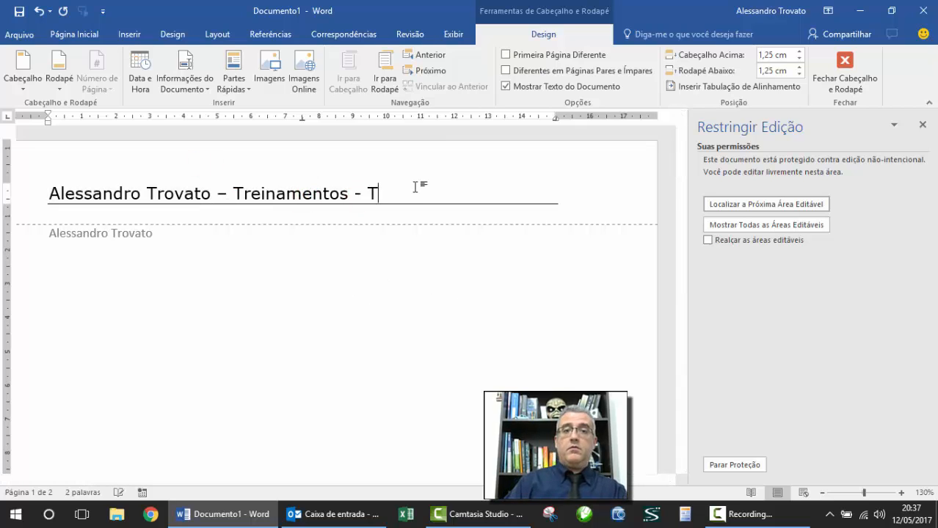
key("BackSpace")
type("OK")
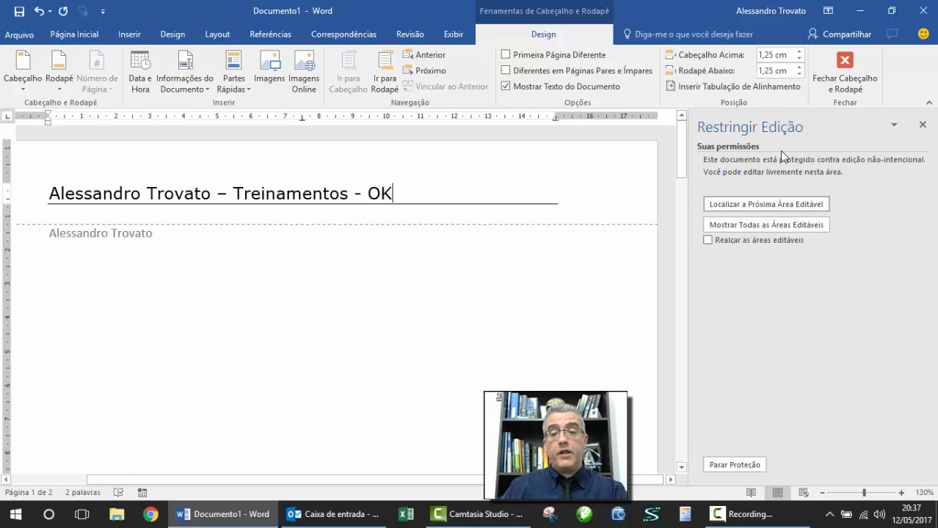
Step: Back in the body, add test letters after the author's name
left_click(839, 83)
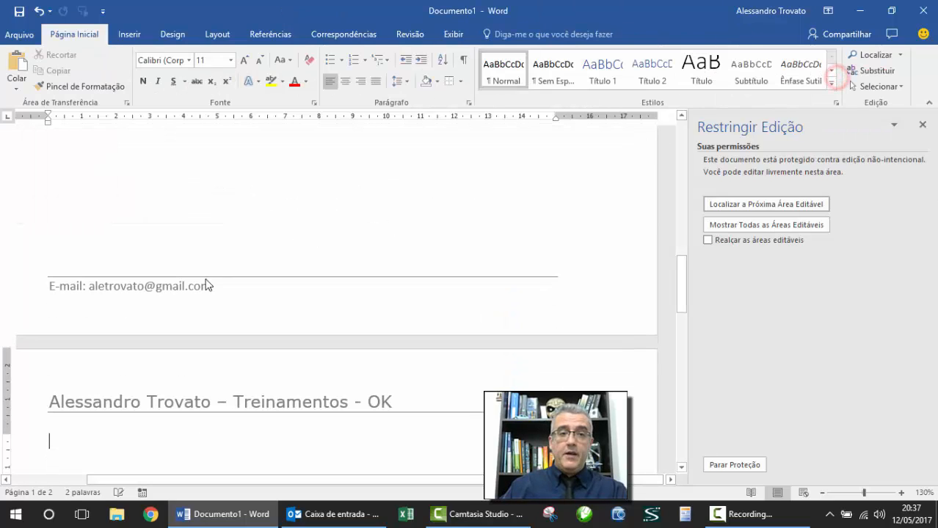
left_click(178, 243)
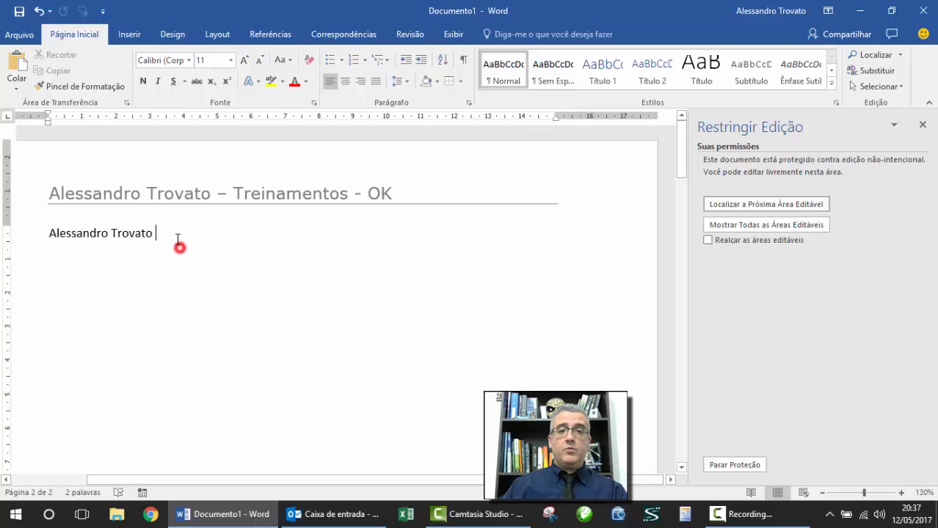
type("dsfkjasdclfjasdlçjadsçlfj")
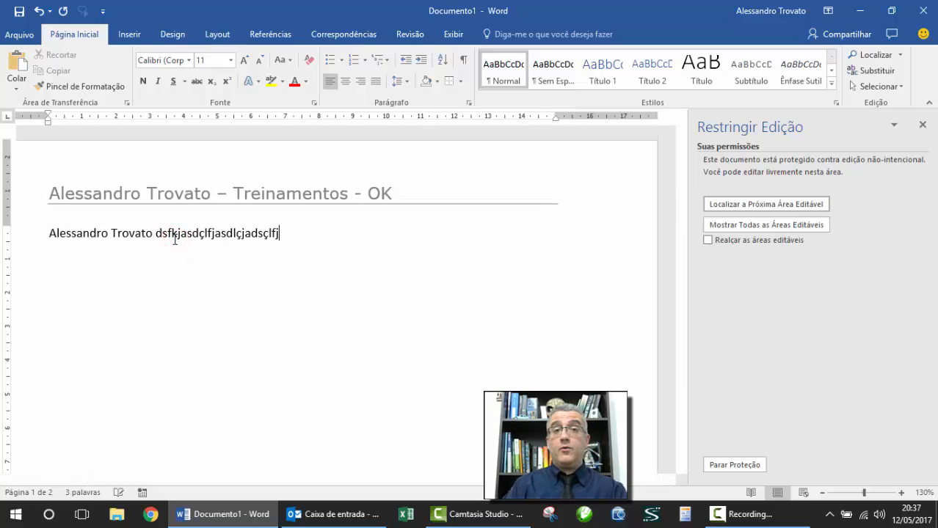
scroll(255, 285, "down", 8)
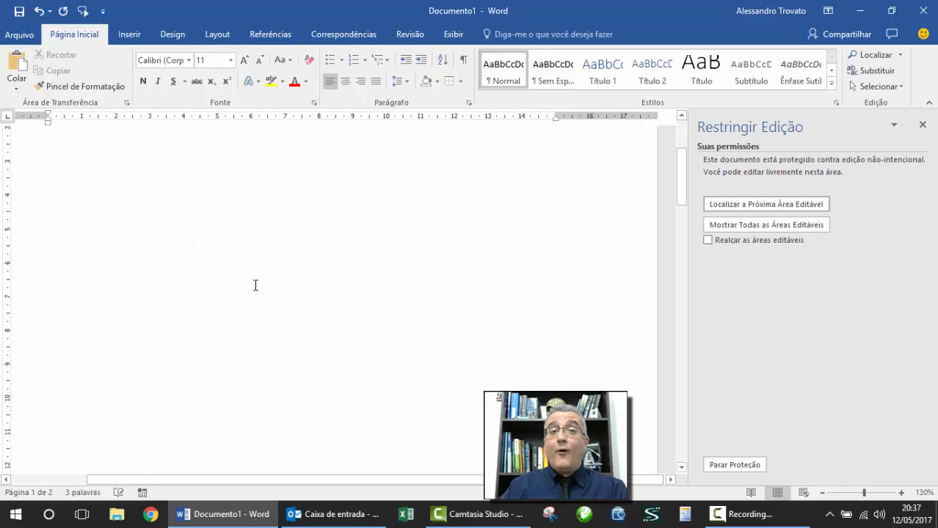
scroll(255, 285, "down", 10)
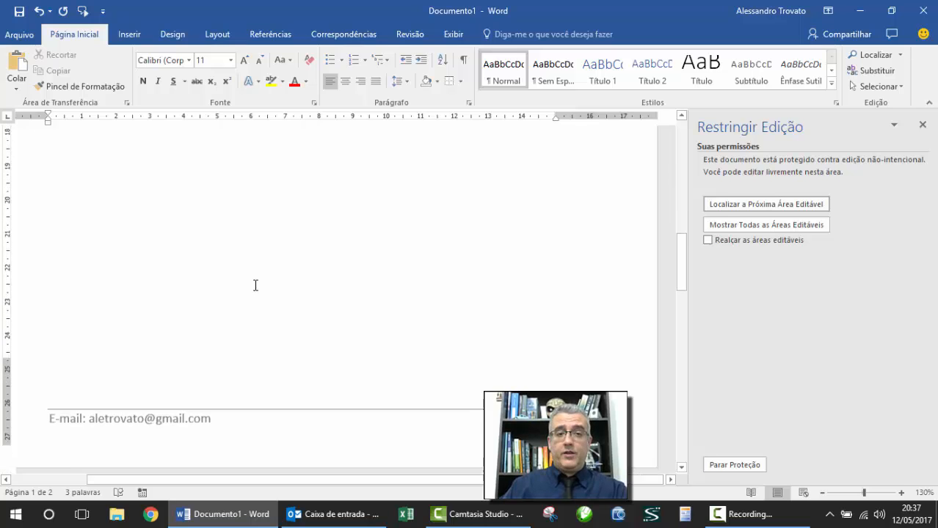
Step: Check that the footer e-mail line is locked against editing
double_click(146, 274)
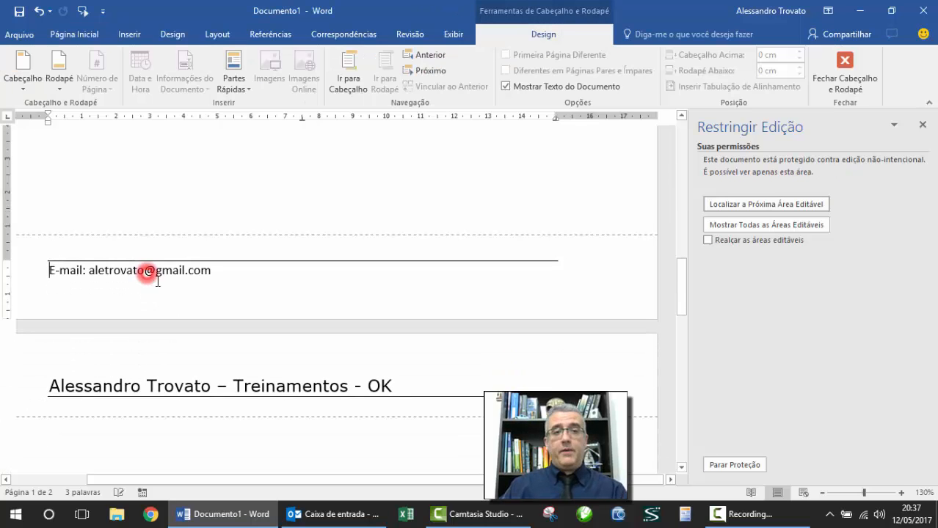
left_click(209, 270)
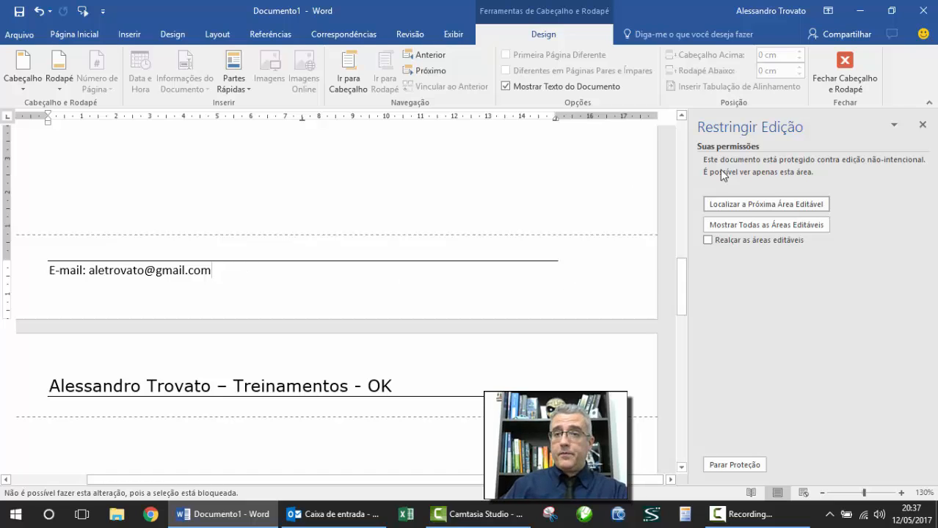
left_click(845, 74)
Step: Jump to the next editable area and turn on Realçar as áreas editáveis
left_click(769, 204)
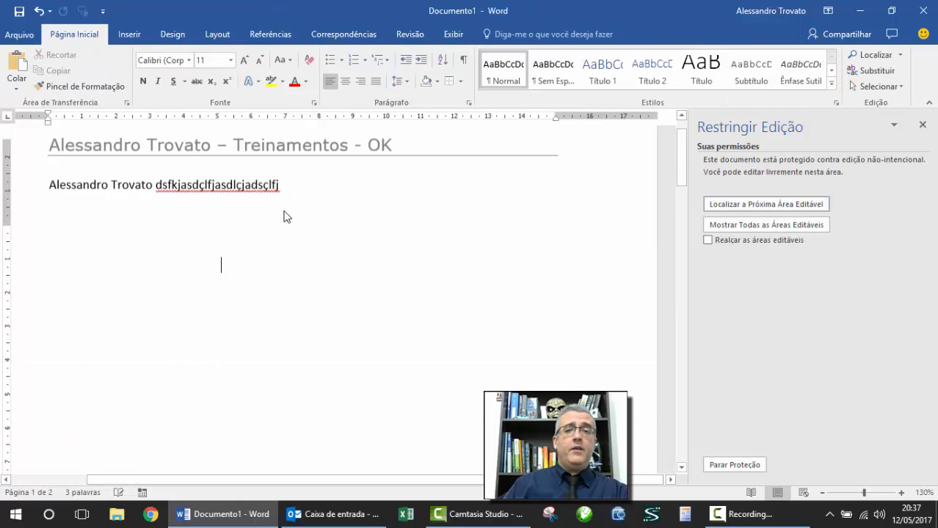
left_click(233, 217)
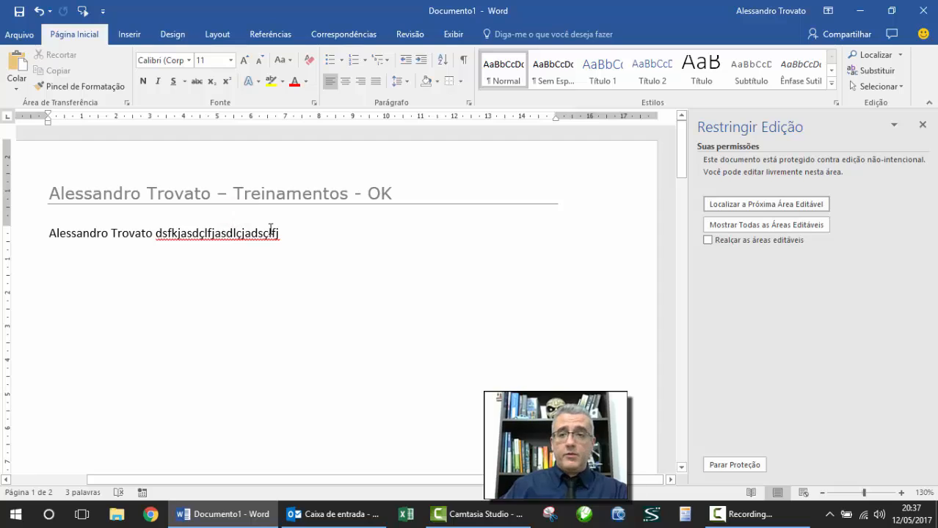
left_click(708, 240)
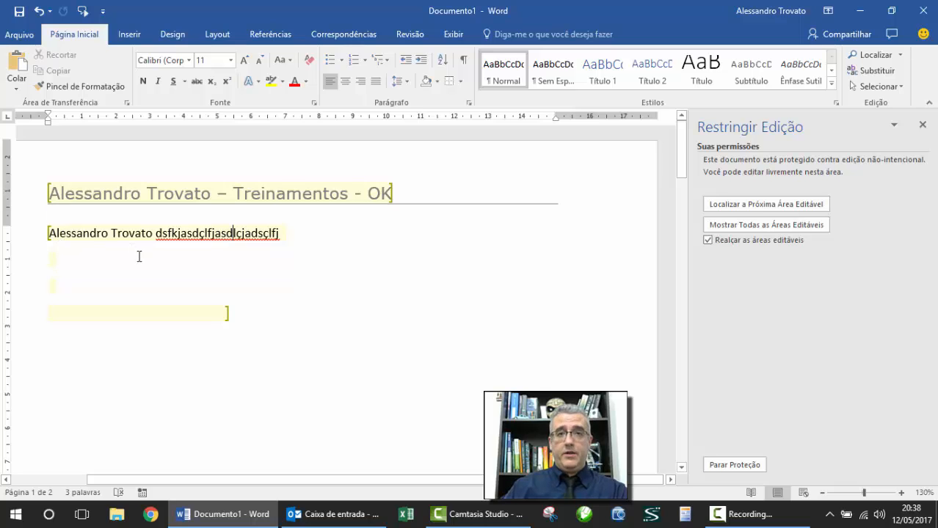
Step: Scroll through the document to review the editable header and body areas
scroll(139, 257, "down", 10)
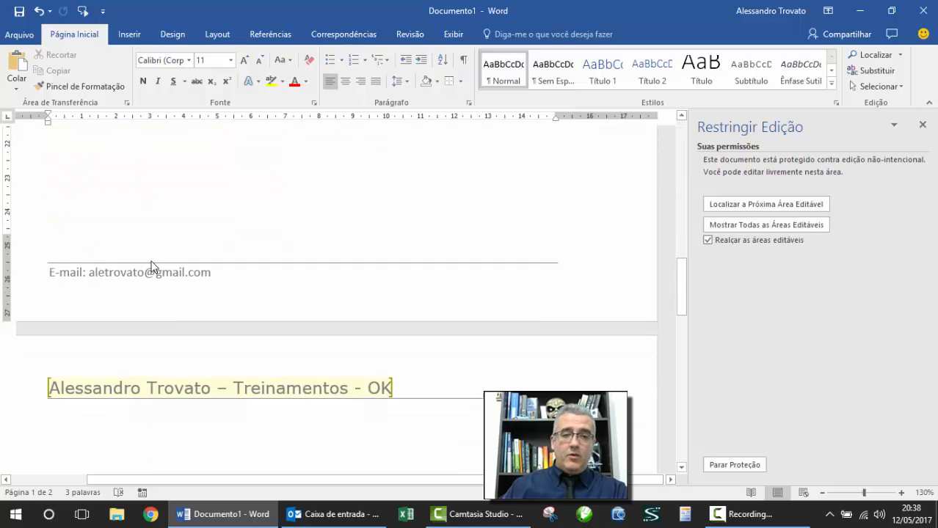
scroll(96, 205, "down", 3)
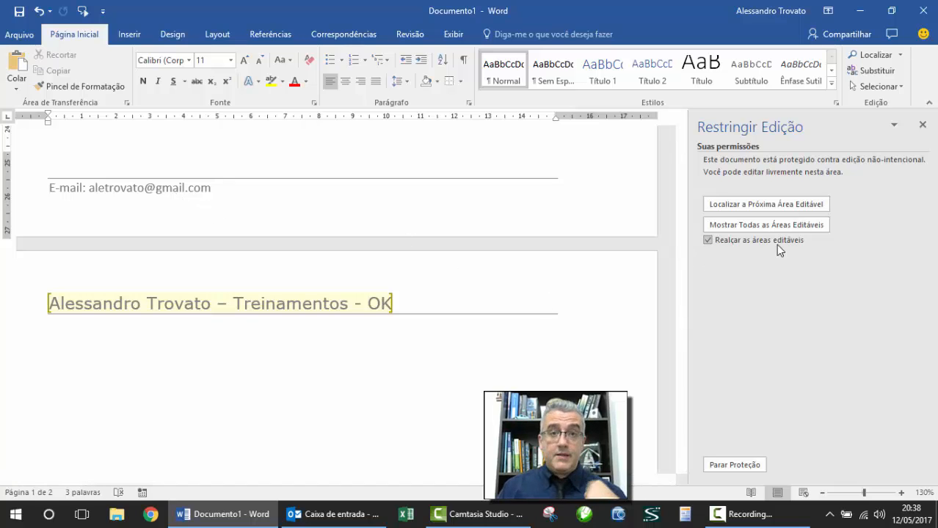
scroll(547, 245, "up", 20)
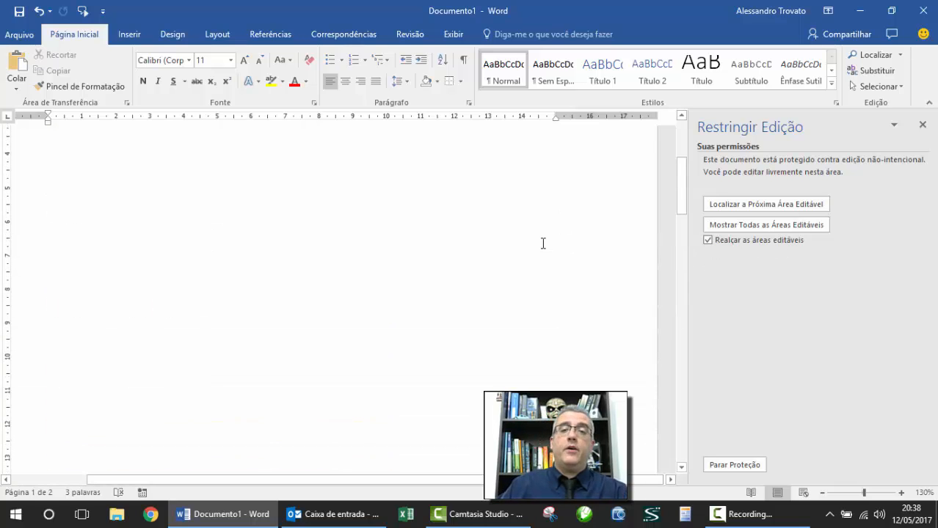
scroll(543, 244, "up", 3)
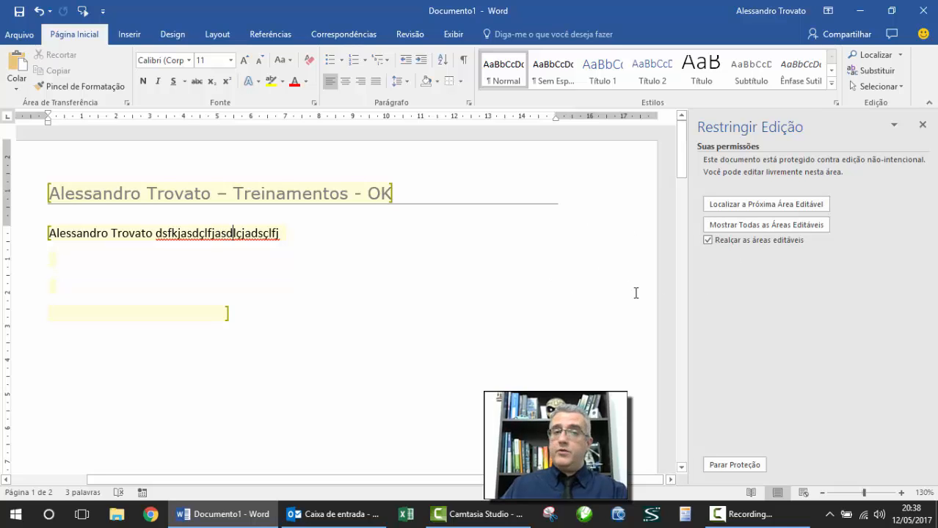
Step: Stop the current protection and reapply it with a confirmed password in Aplicar Proteção
left_click(753, 467)
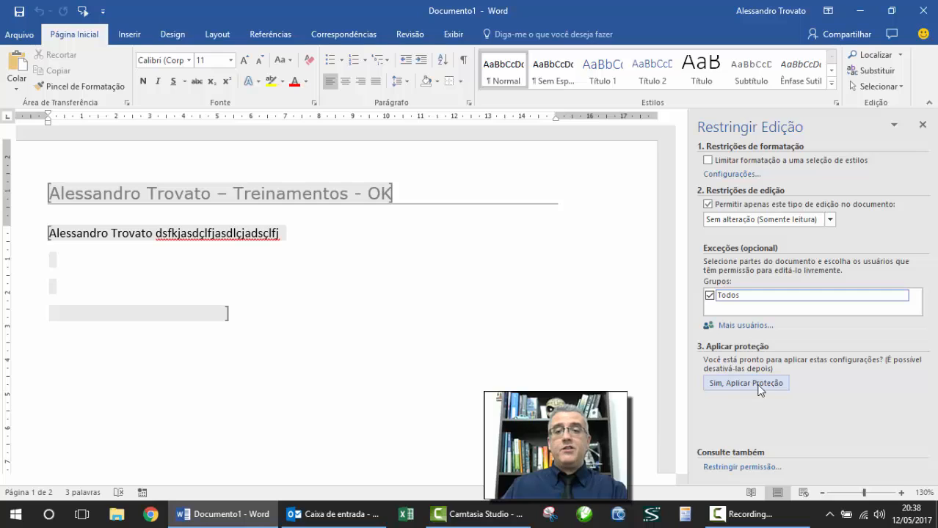
left_click(758, 384)
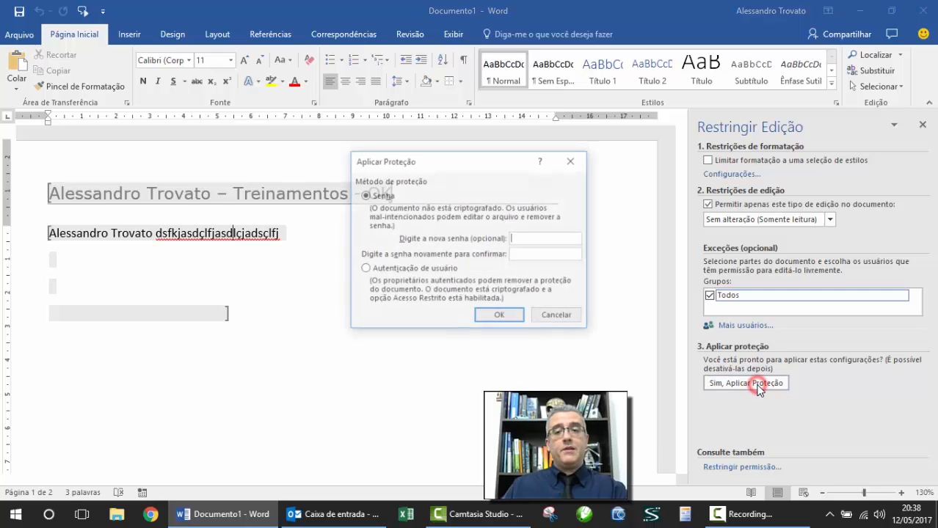
left_click(519, 239)
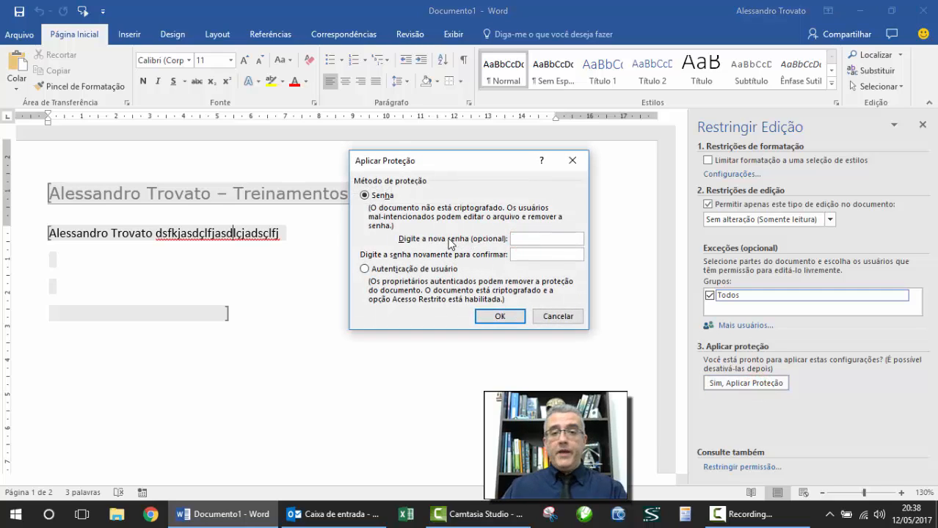
left_click(526, 237)
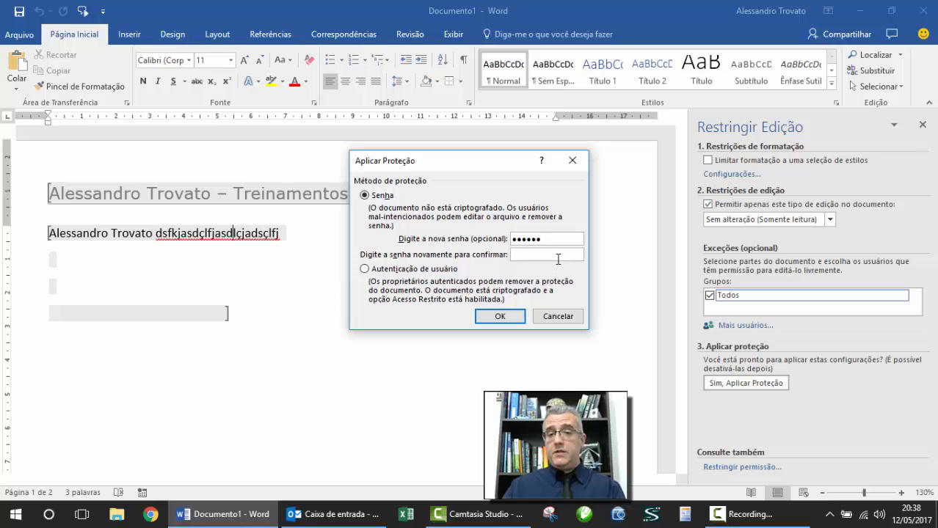
left_click(556, 258)
type("•••••")
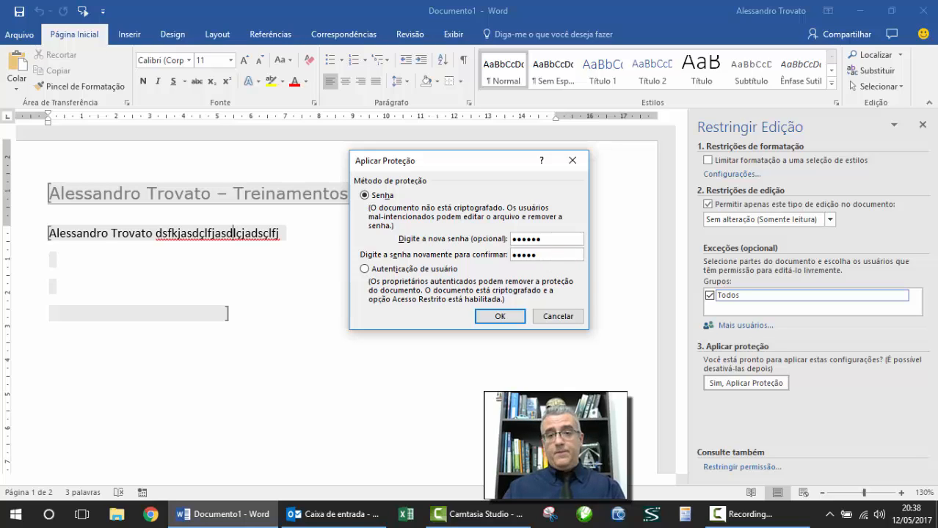
type("•")
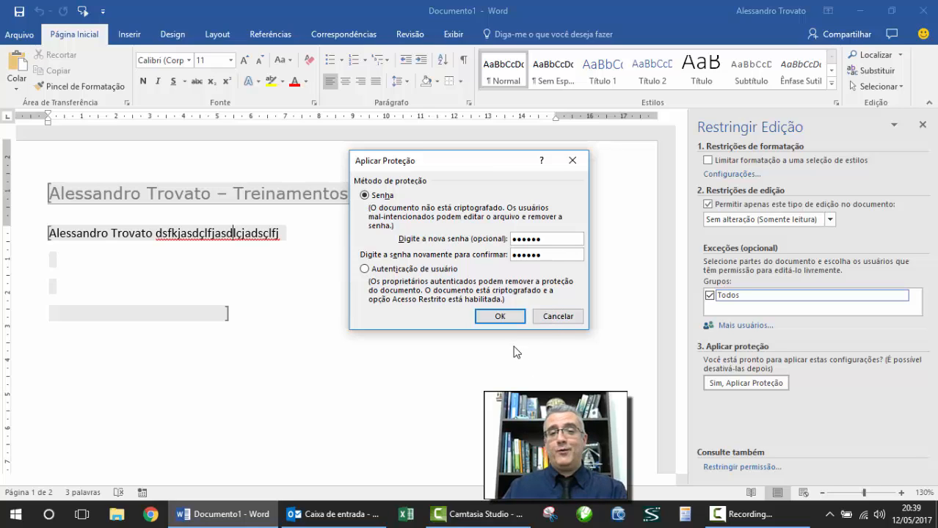
left_click(509, 321)
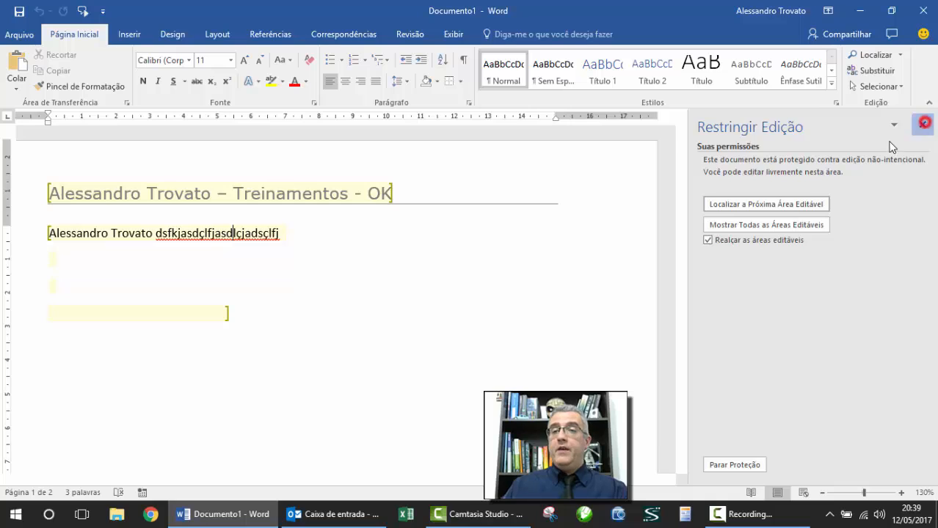
Step: Turn off Realçar as áreas editáveis and close the Restringir Edição pane
left_click(920, 123)
left_click(450, 254)
left_click(386, 254)
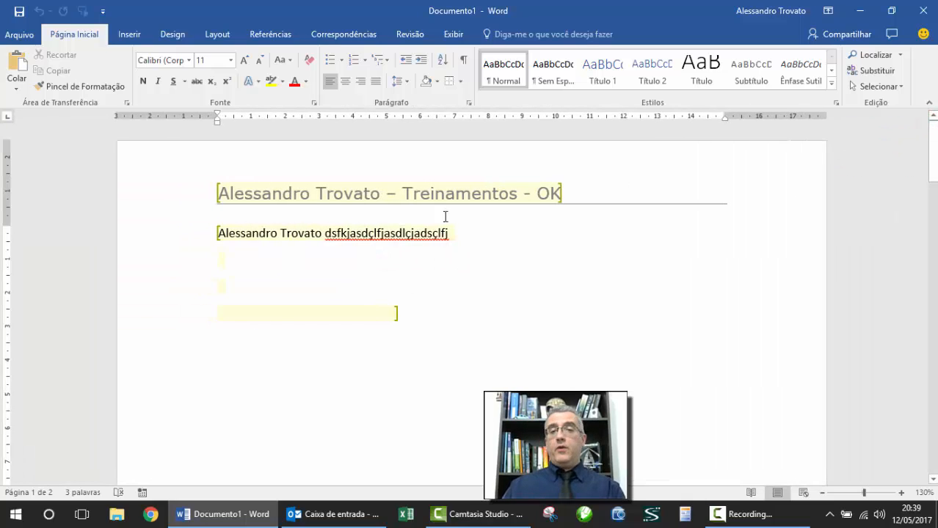
left_click(412, 34)
left_click(849, 80)
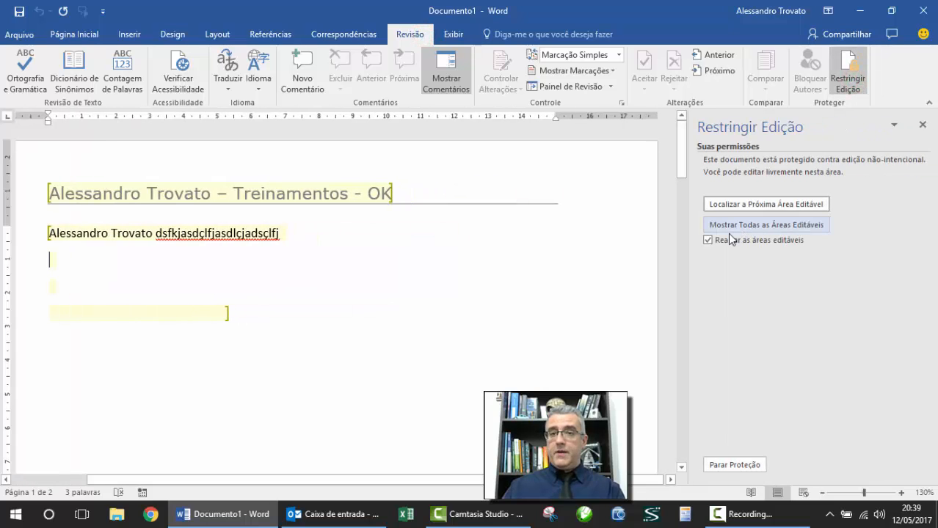
left_click(707, 240)
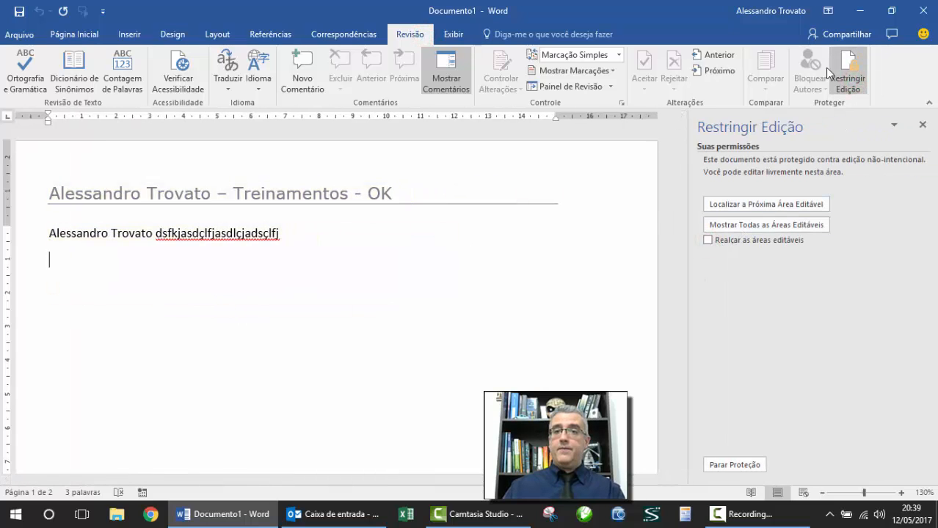
left_click(850, 80)
Step: Replace the body text with 'Este é um segundo e…'
left_click(367, 238)
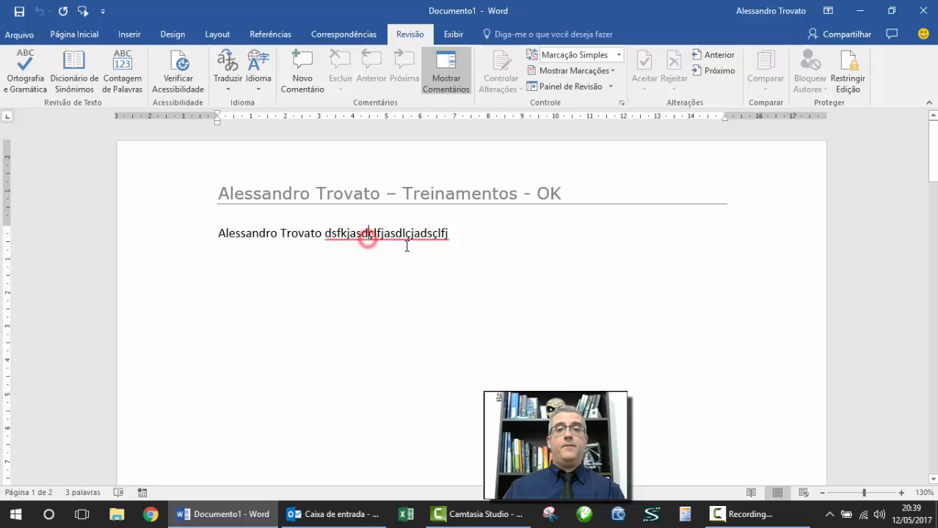
left_click(463, 237)
key("Return")
type("A")
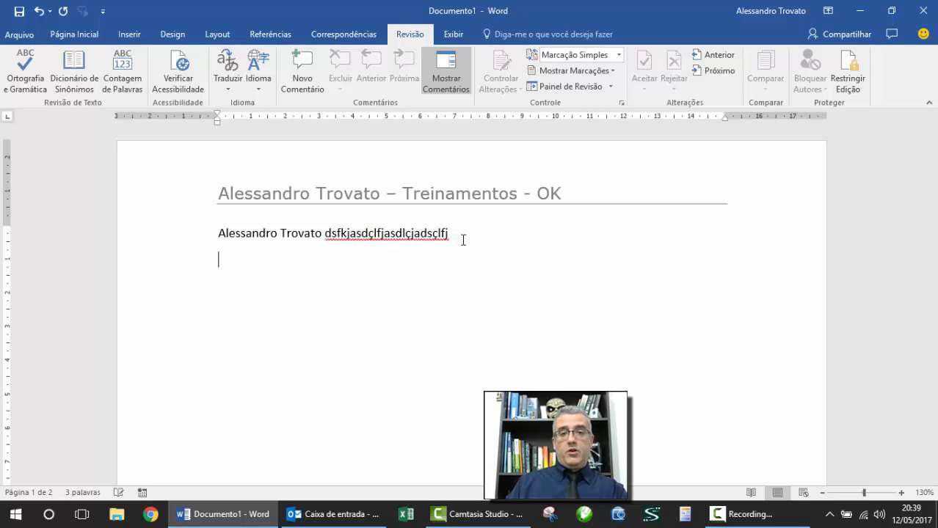
key("ctrl+a")
key("Delete")
type("Este é ")
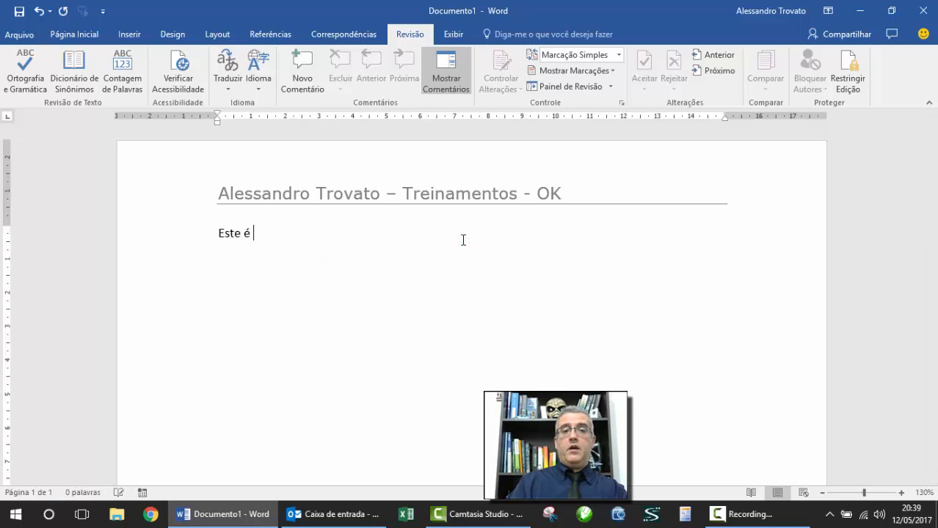
type("um segundo exemplo.")
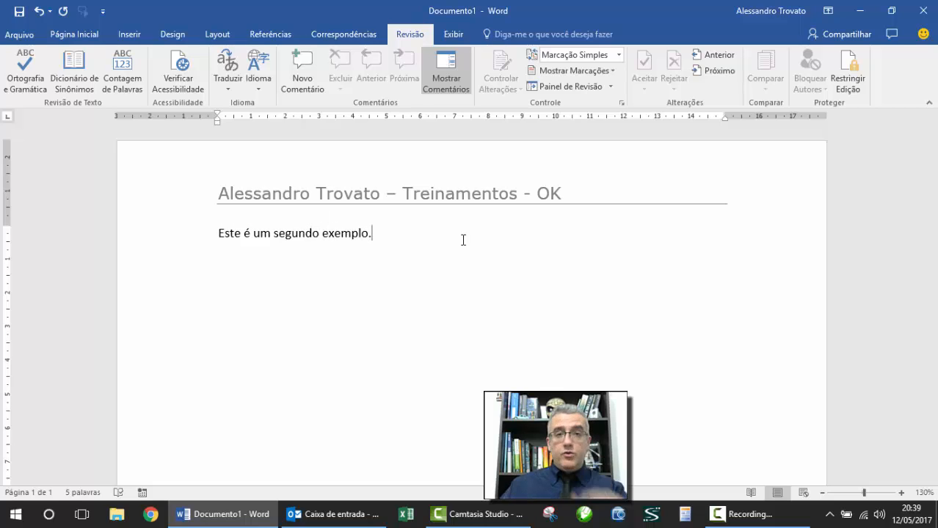
double_click(477, 179)
left_click(445, 189)
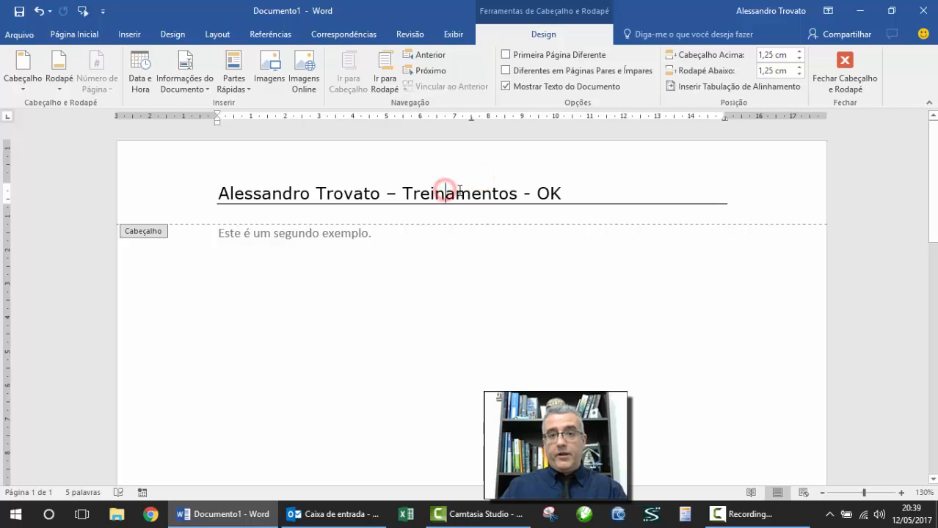
type("dd")
key("BackSpace")
key("BackSpace")
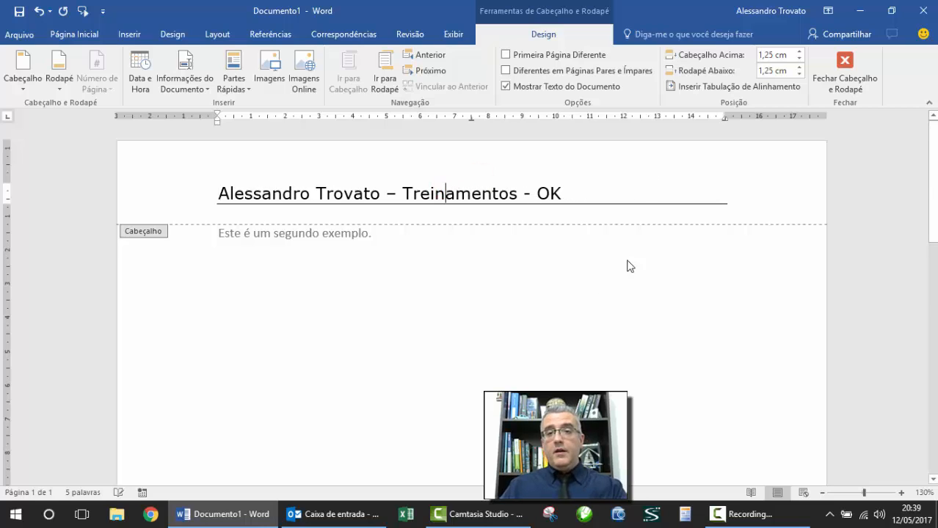
scroll(494, 339, "down", 10)
left_click(378, 421)
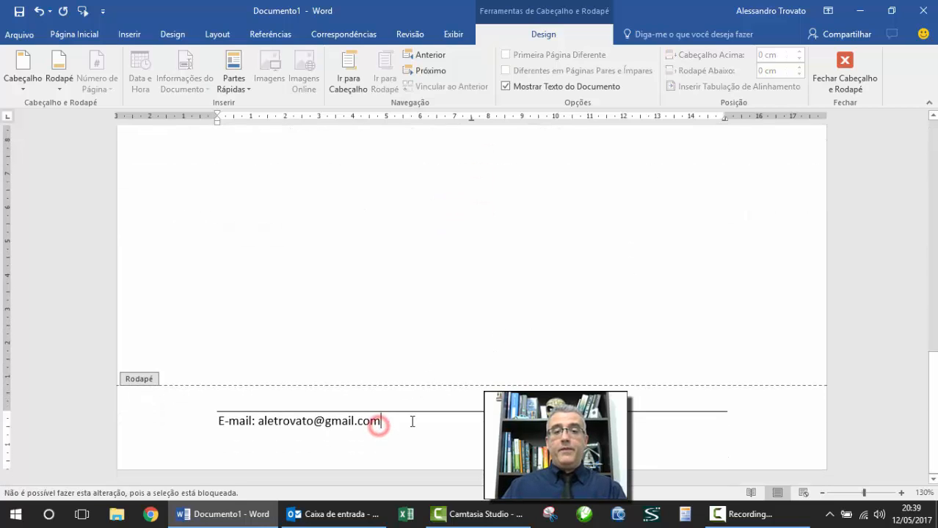
left_click(342, 421)
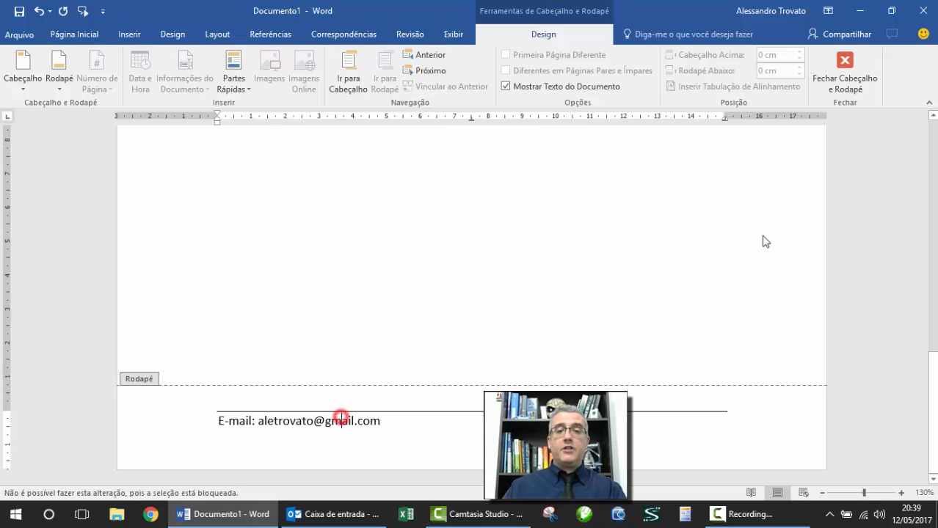
key("Delete")
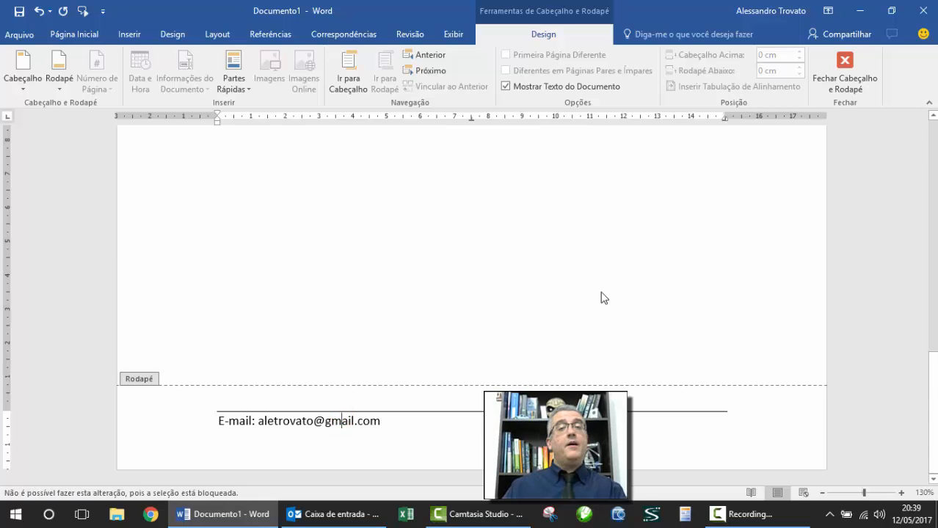
left_click(844, 70)
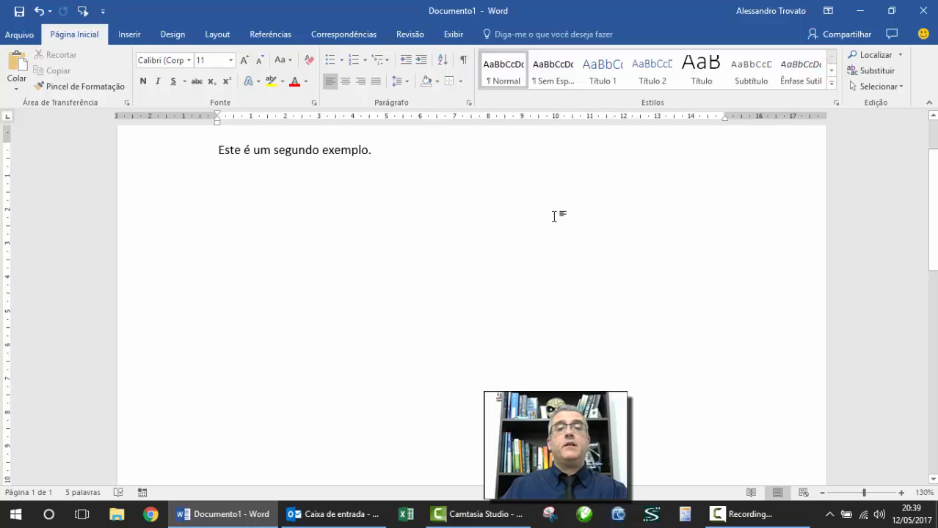
scroll(555, 213, "up", 2)
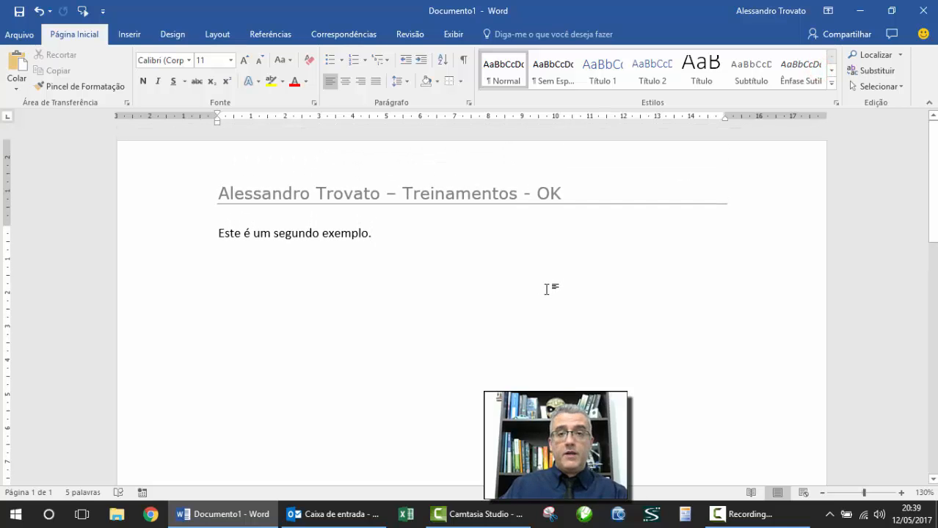
Step: Use Parar Proteção on Revisão > Restringir Edição and enter the password in Desproteger documento
left_click(409, 34)
left_click(844, 80)
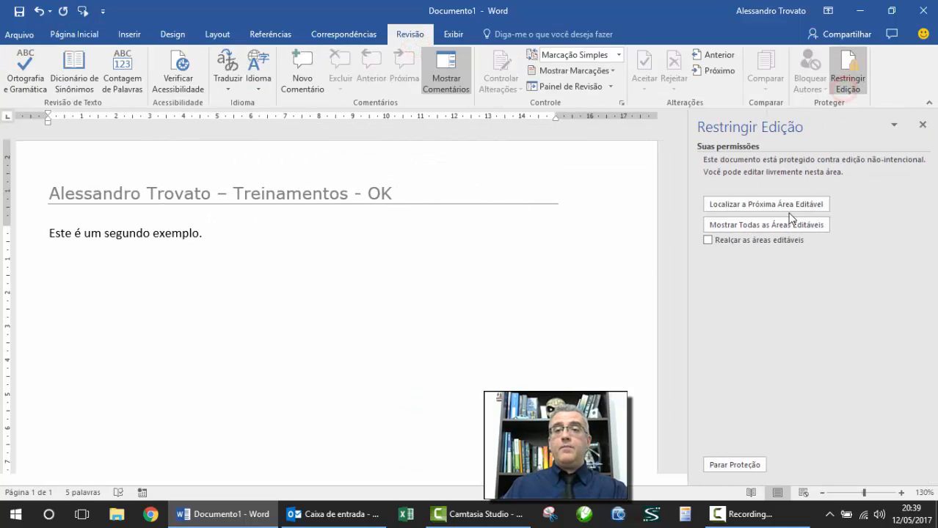
left_click(733, 465)
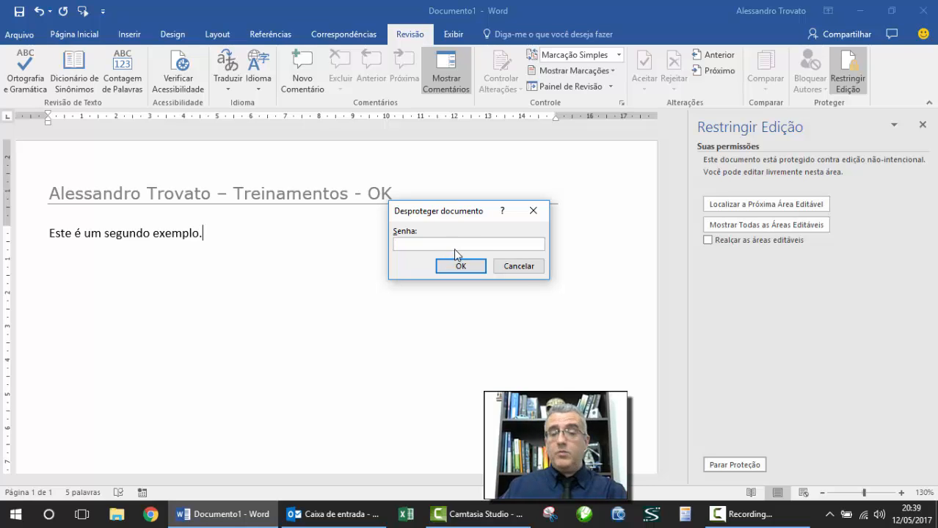
type("•••••")
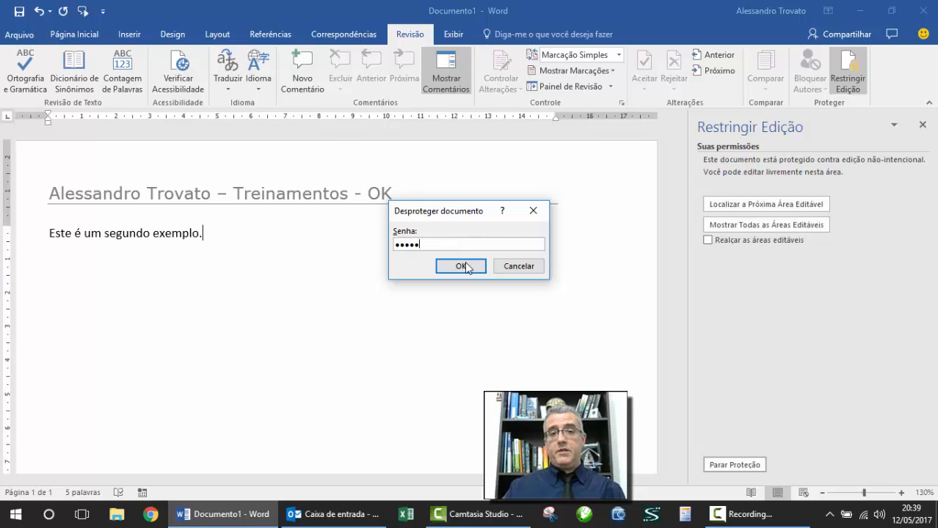
left_click(461, 267)
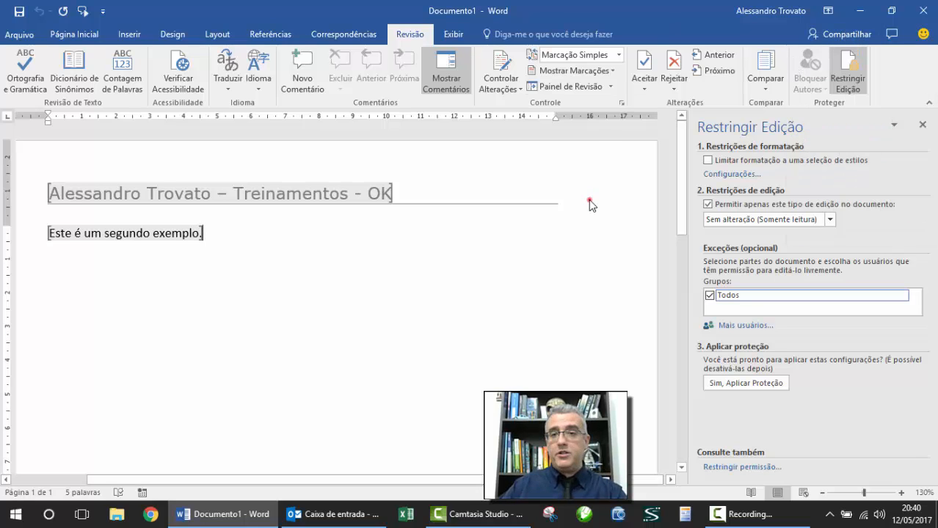
Step: Add the user's e-mail address through Mais usuários... as a possible editing exception
left_click(734, 326)
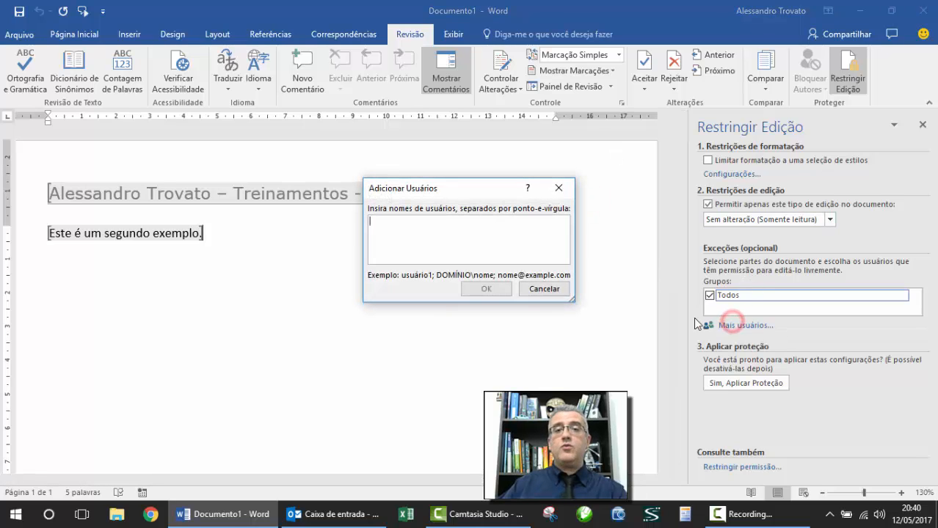
left_click(389, 240)
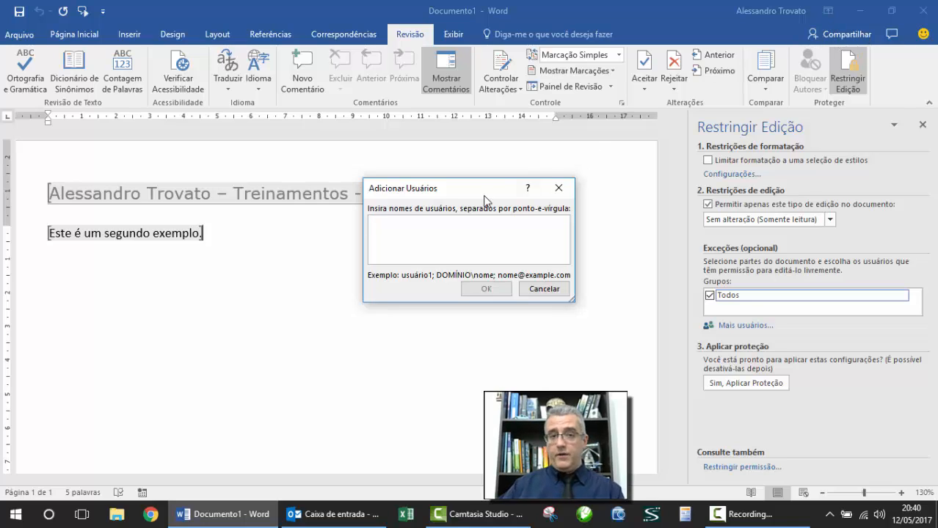
type("ales")
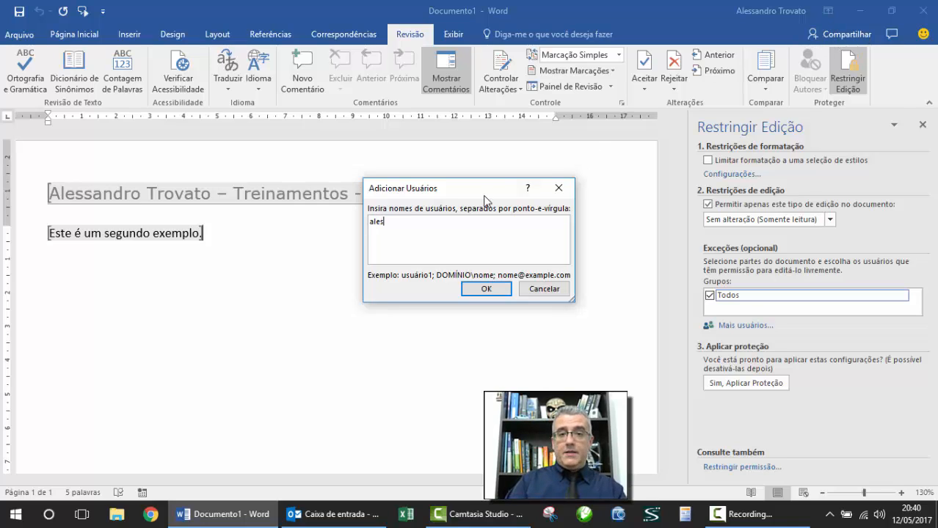
type("sandro ")
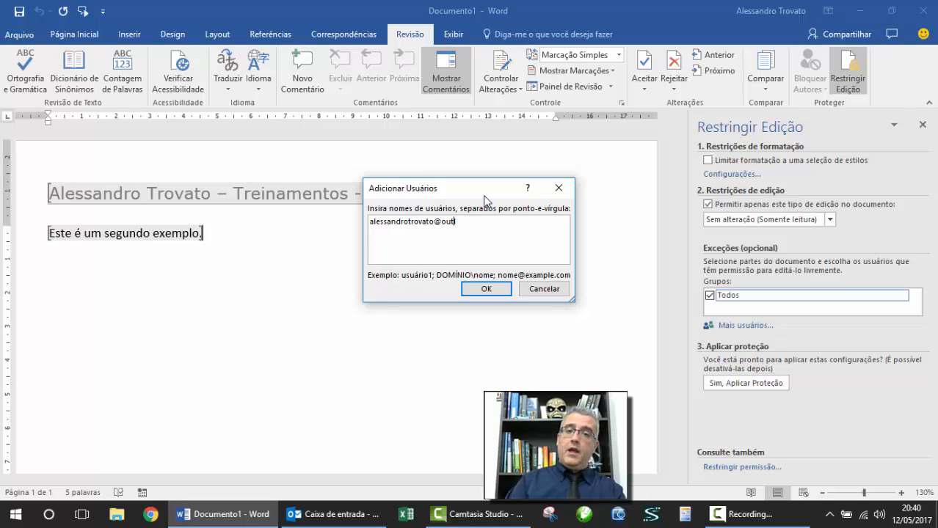
type(".com")
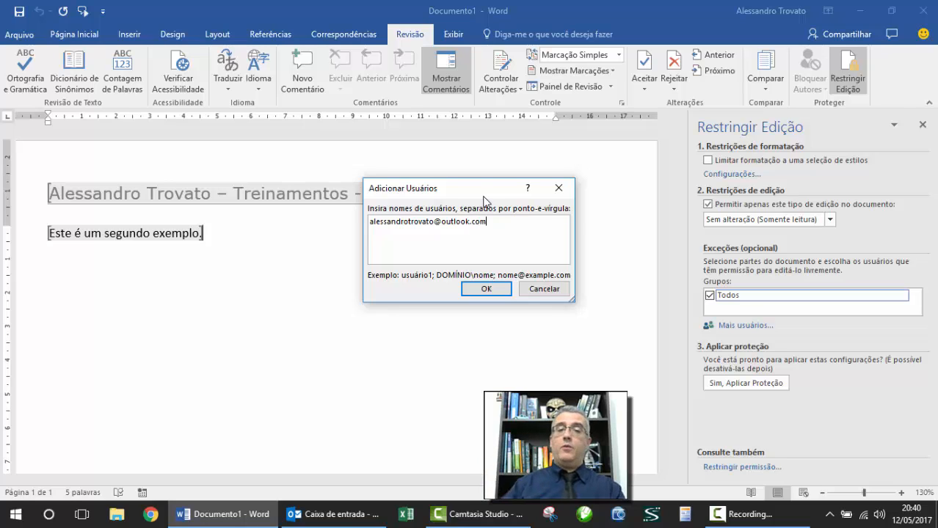
left_click(486, 289)
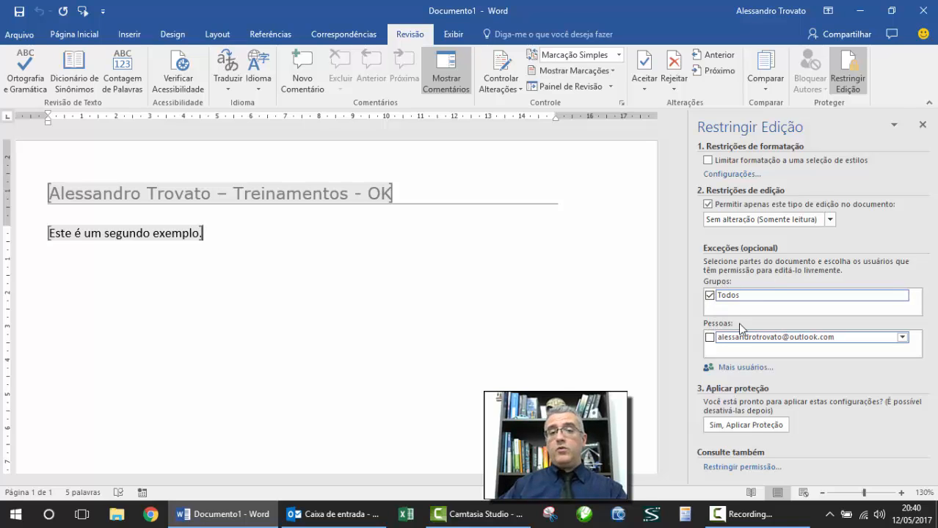
left_click(709, 338)
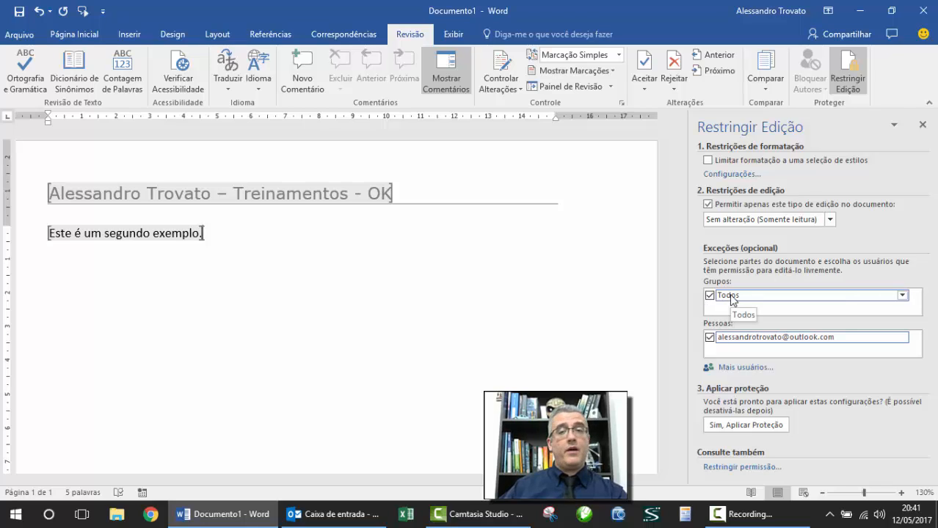
left_click(904, 296)
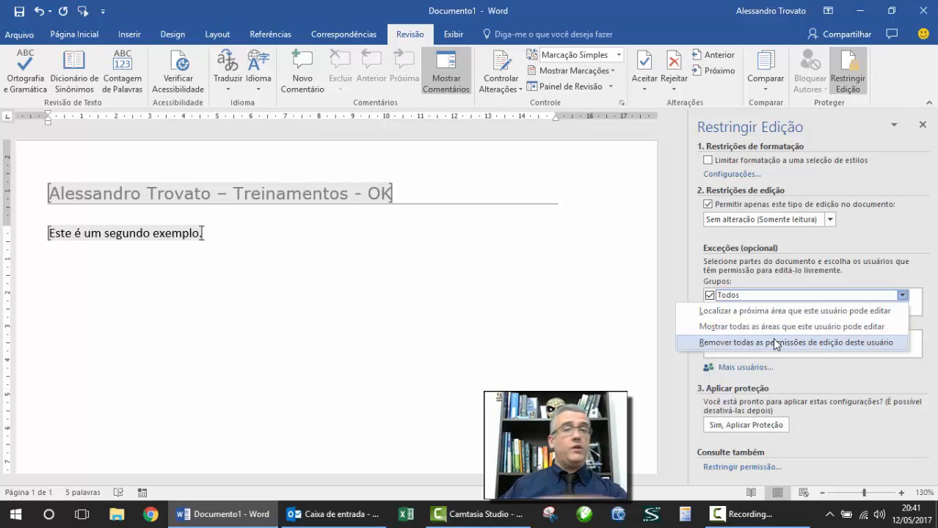
left_click(758, 276)
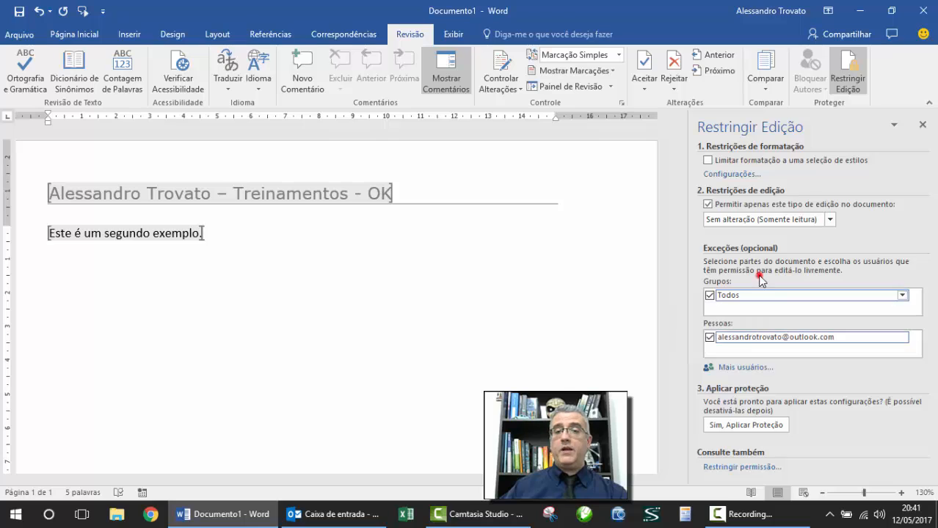
left_click(902, 337)
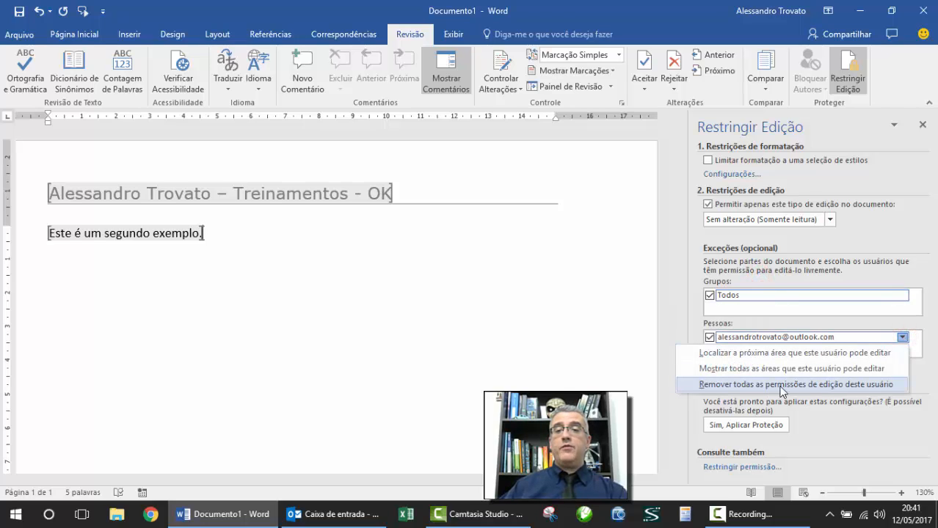
left_click(677, 332)
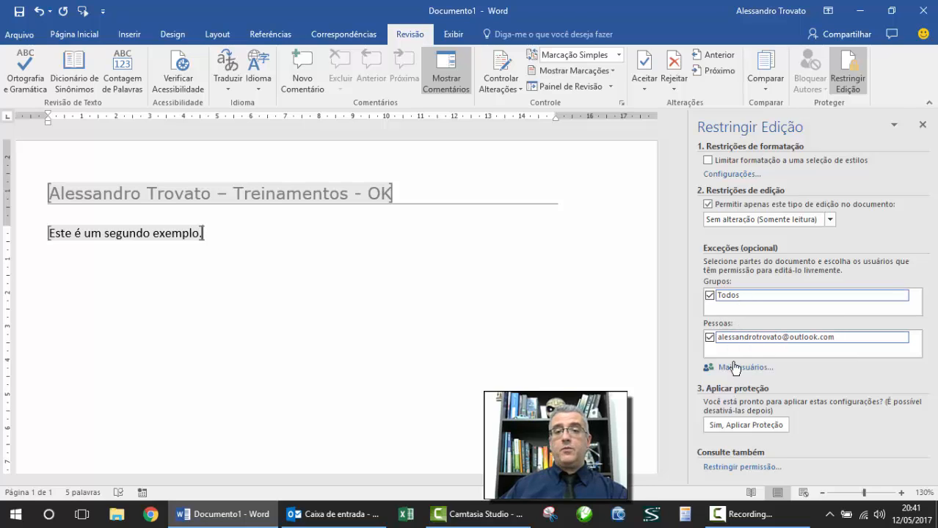
Step: Apply protection with Sim, Aplicar Proteção, entering and confirming a new password
left_click(738, 427)
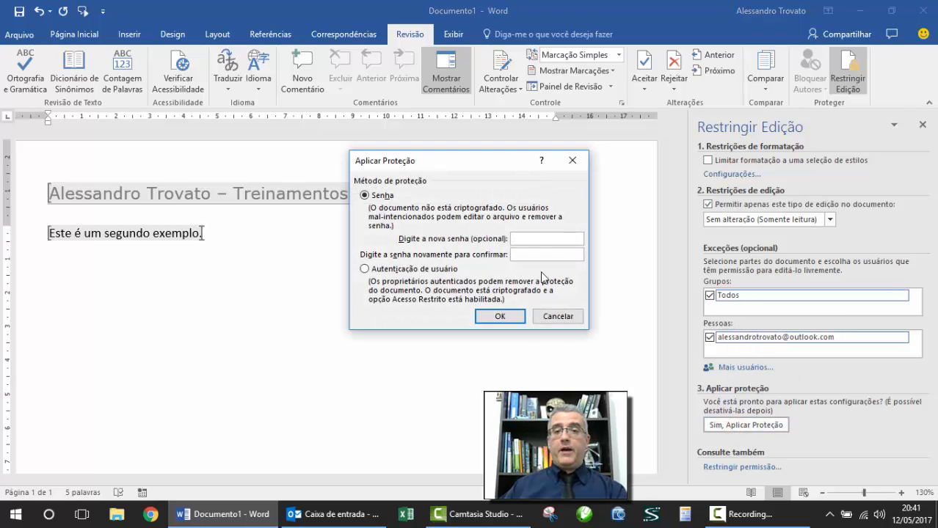
left_click(535, 238)
type("123")
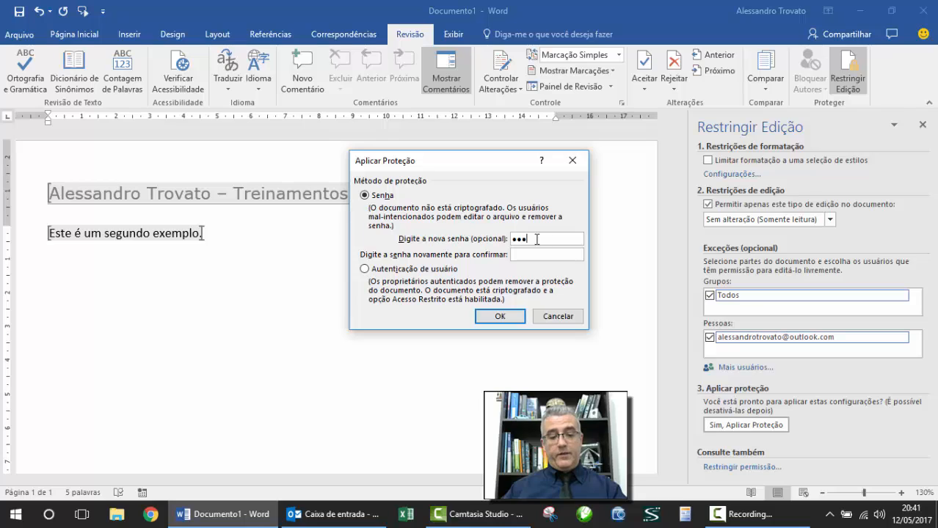
left_click(541, 254)
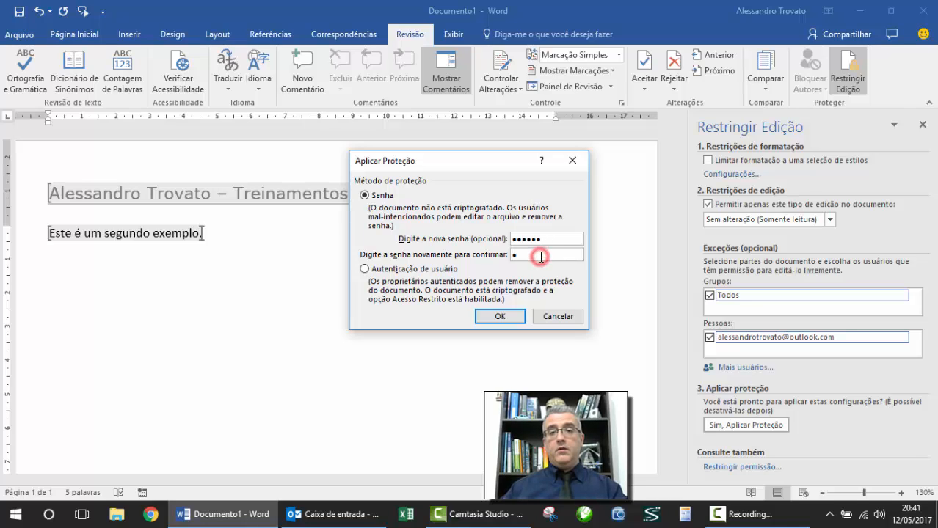
type("123456")
left_click(511, 315)
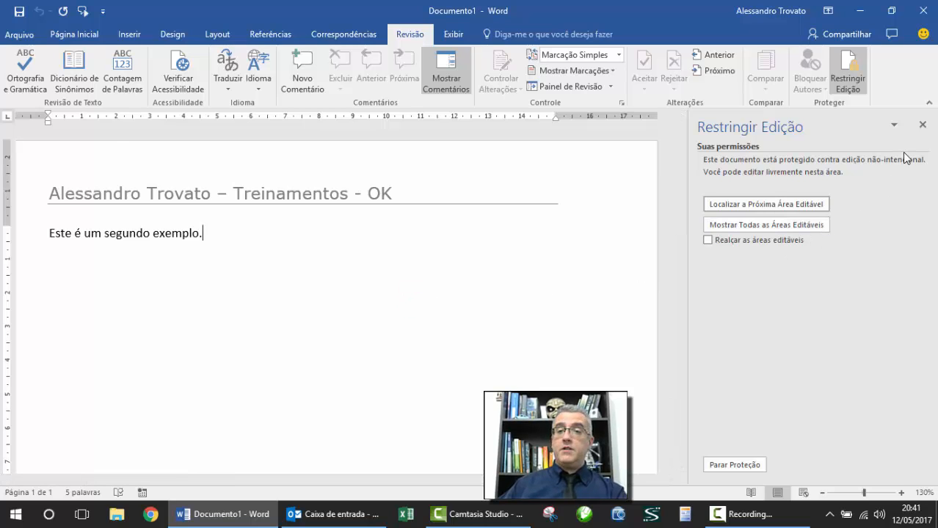
Step: Close the restriction pane and verify the footer e-mail line stays locked
left_click(922, 125)
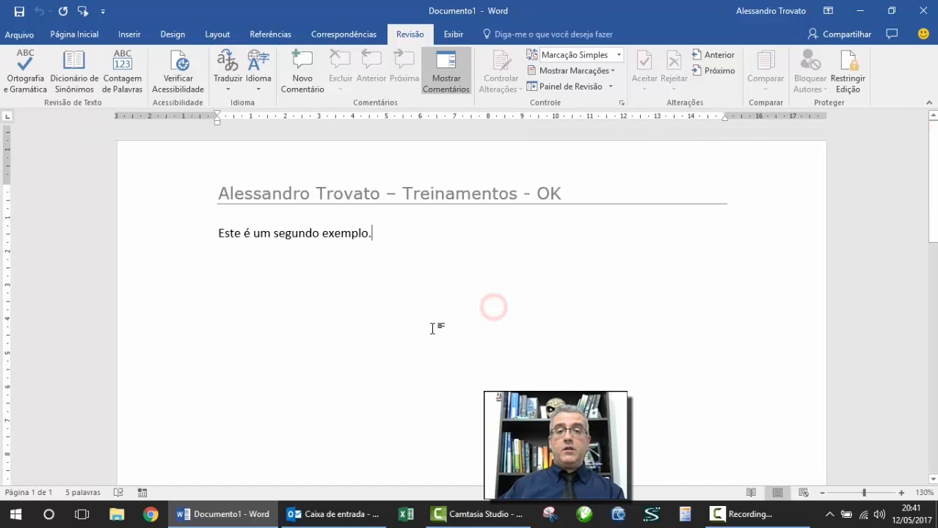
scroll(435, 330, "down", 5)
double_click(350, 434)
left_click(398, 424)
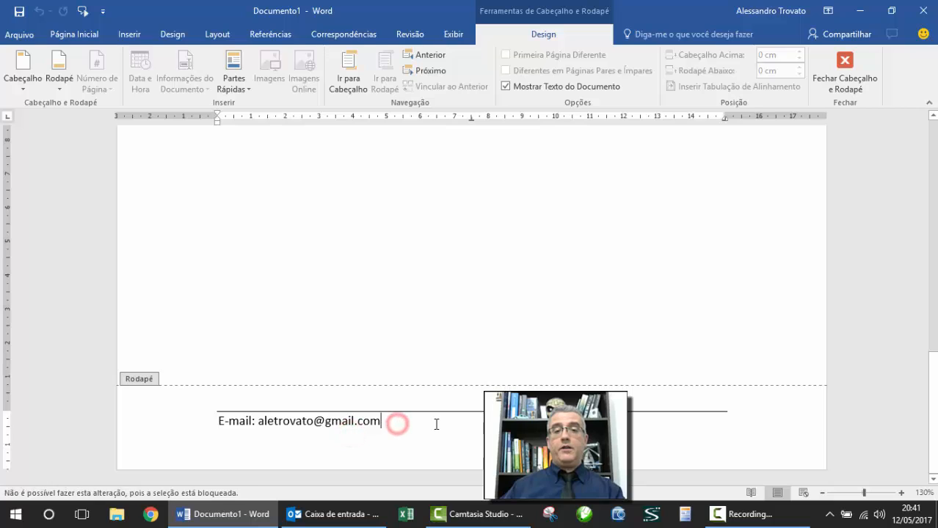
left_click(824, 96)
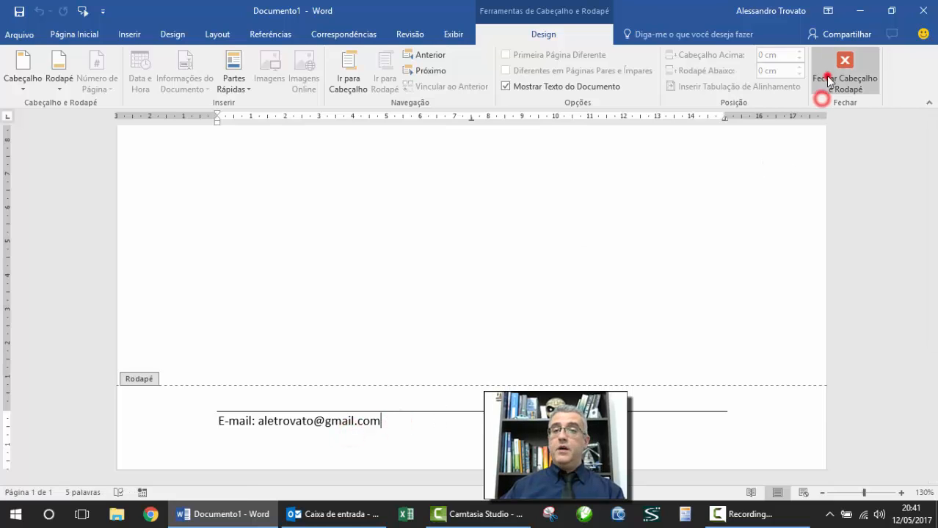
Step: Add a new body line 'Mas eu consigo alterar o corpo do texto!'
left_click(449, 227)
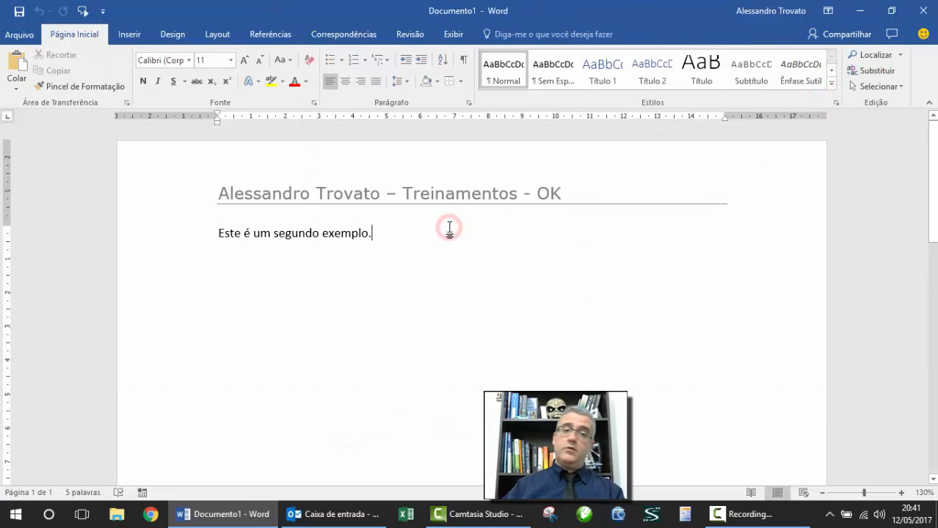
key("Return")
type("M<")
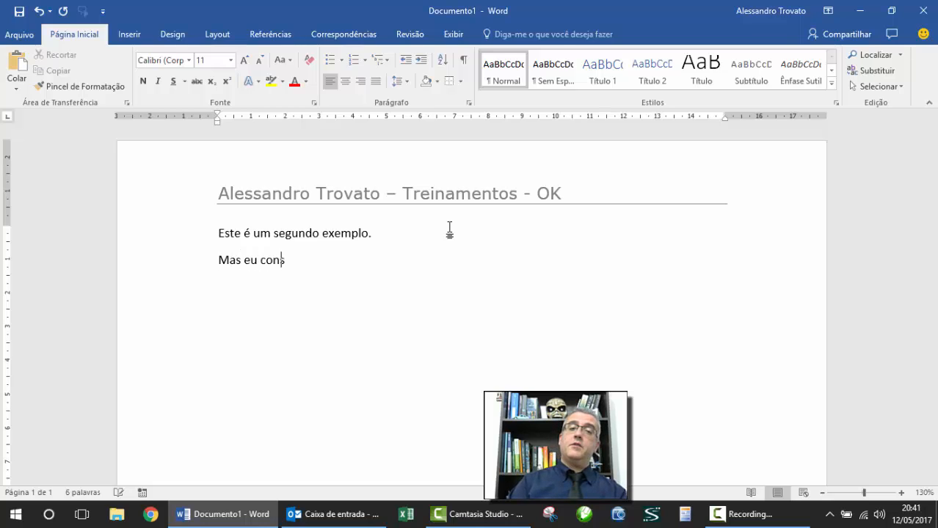
type("s eu consigo alterar o corpo do texto!")
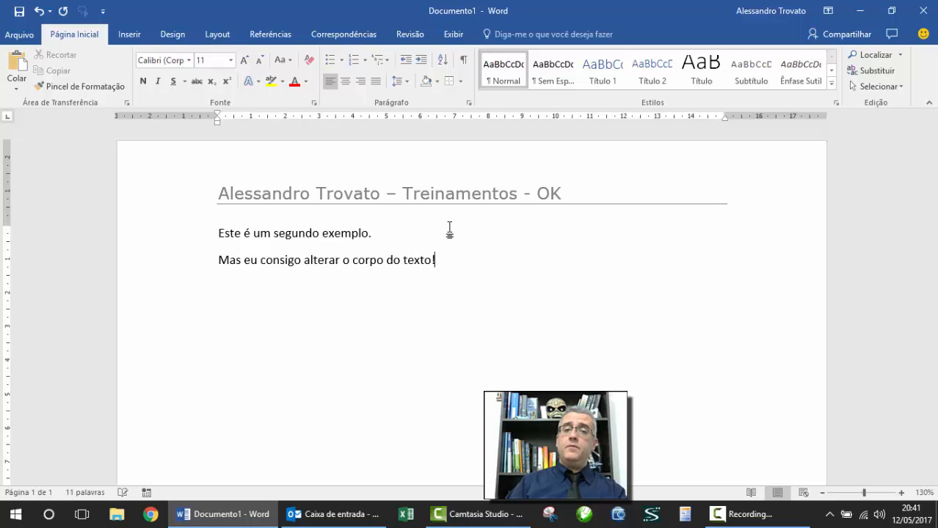
Step: Delete the trailing 'OK' from the header so it ends 'Treinamentos -'
double_click(439, 200)
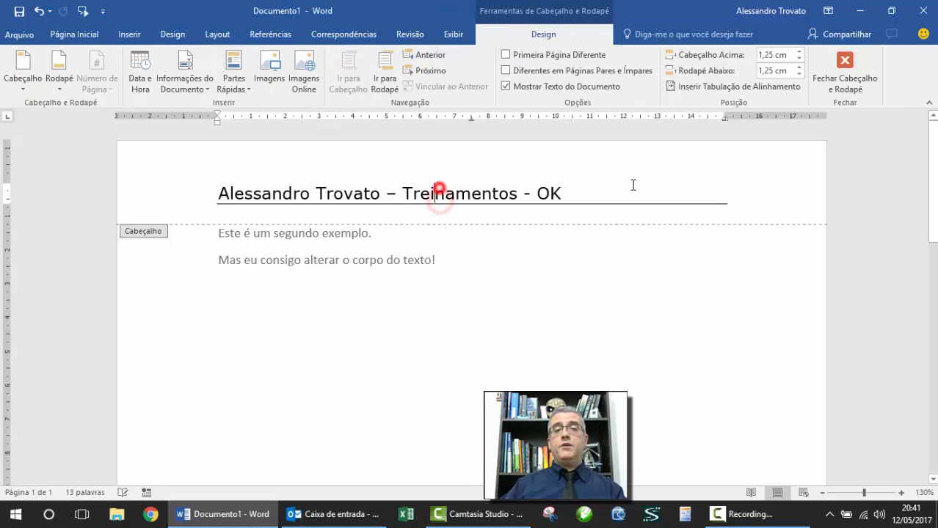
key("BackSpace")
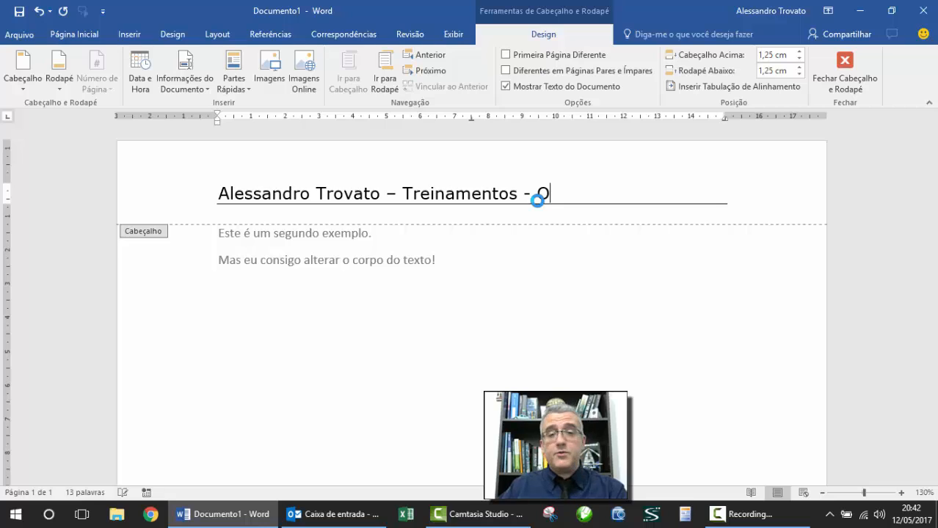
left_click(548, 194)
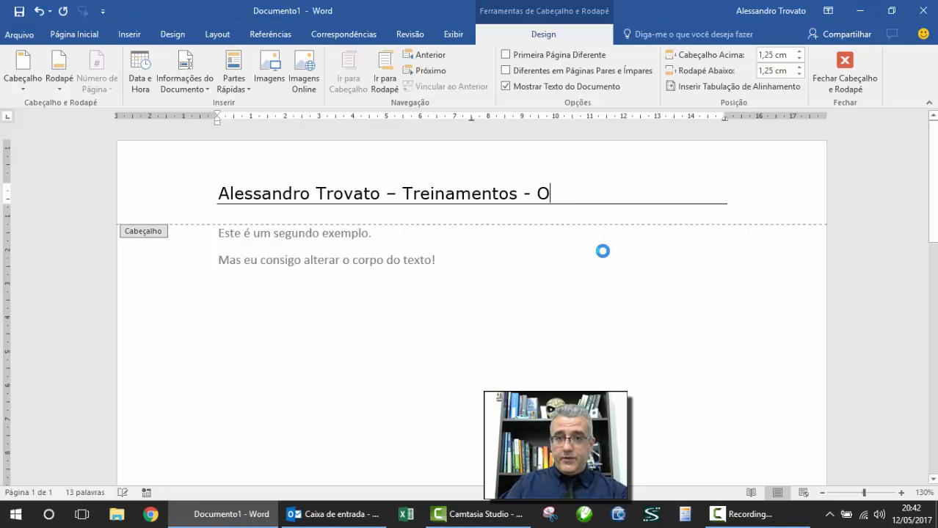
key("F12")
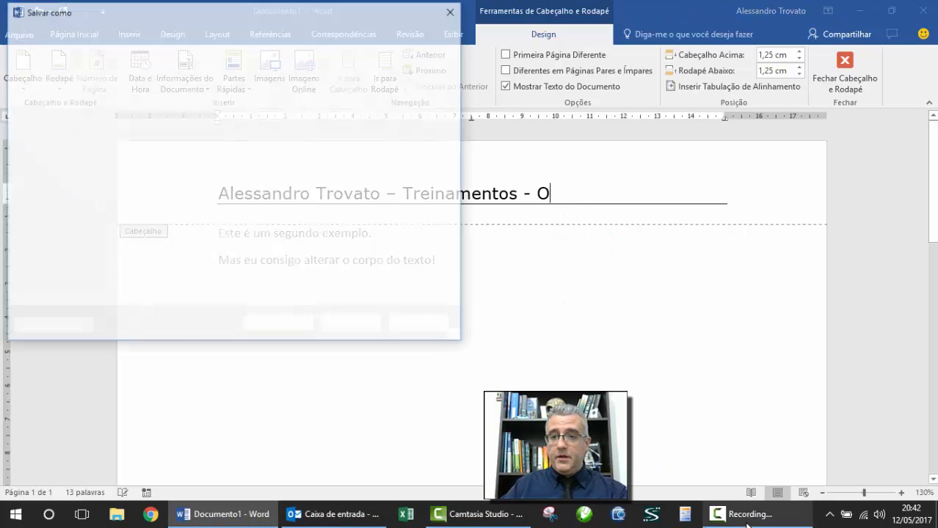
key("Escape")
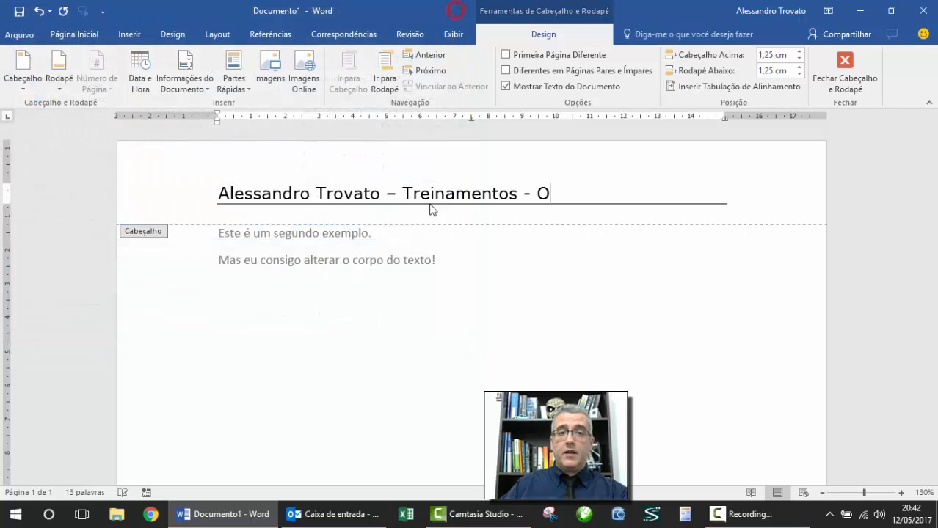
key("BackSpace")
key("BackSpace")
key("BackSpace")
key("BackSpace")
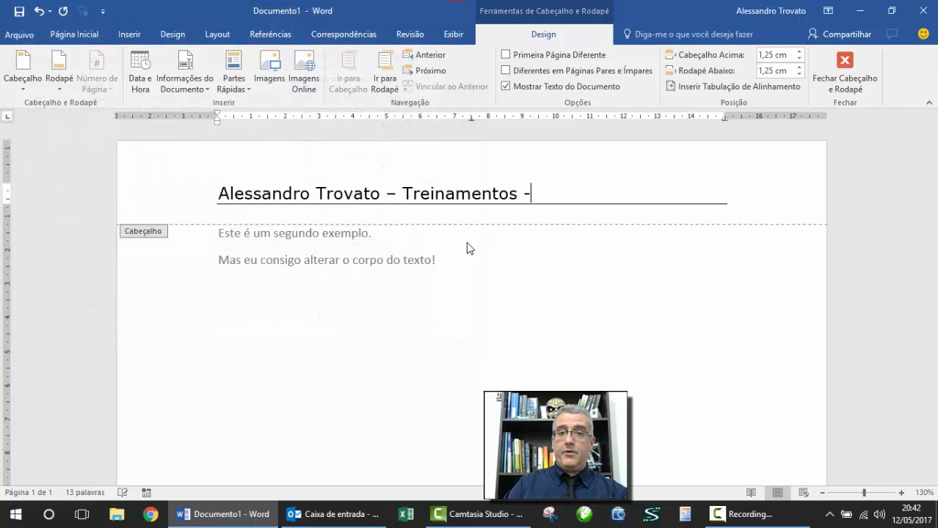
Step: Save the document as teste in Temp, overwriting the existing file
left_click(844, 74)
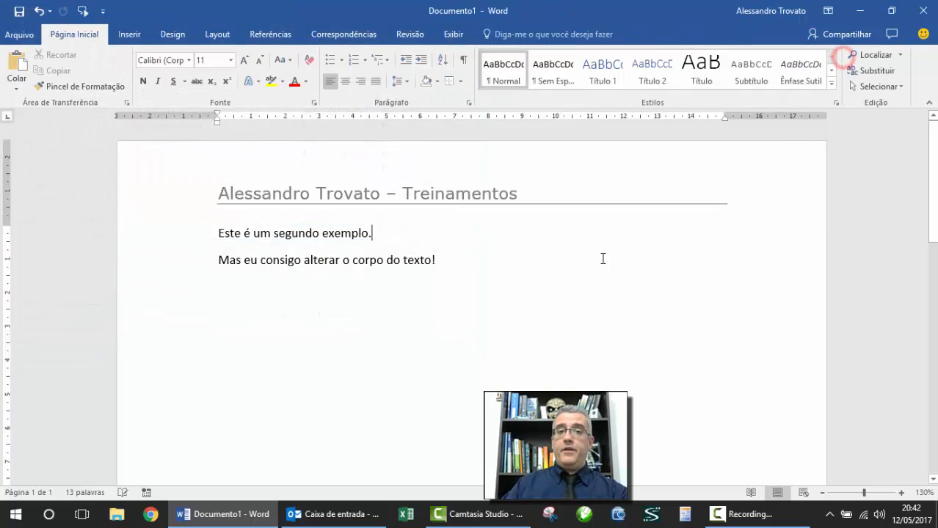
left_click(23, 11)
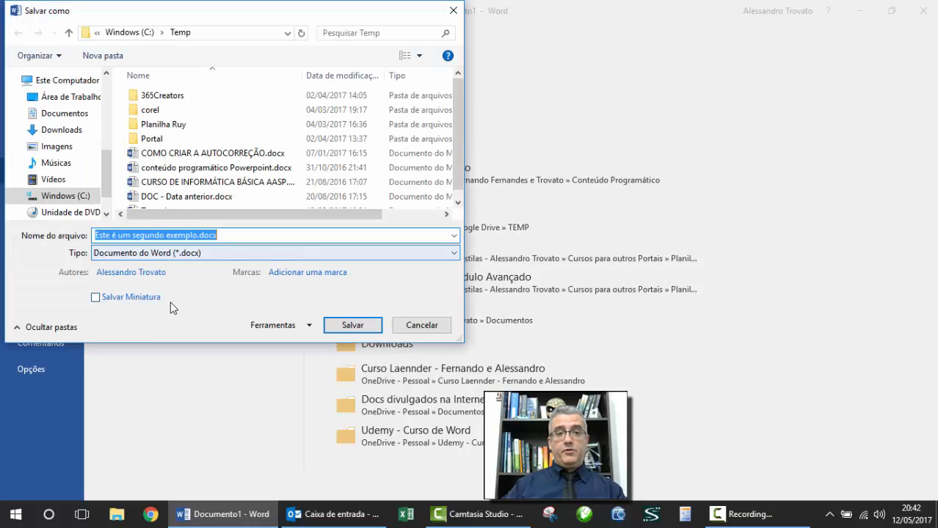
type("teste")
left_click(335, 325)
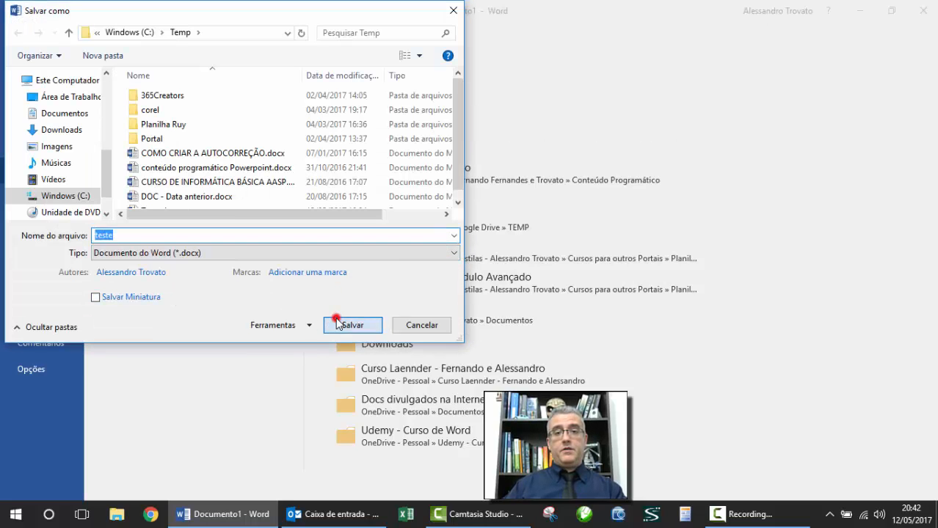
left_click(458, 286)
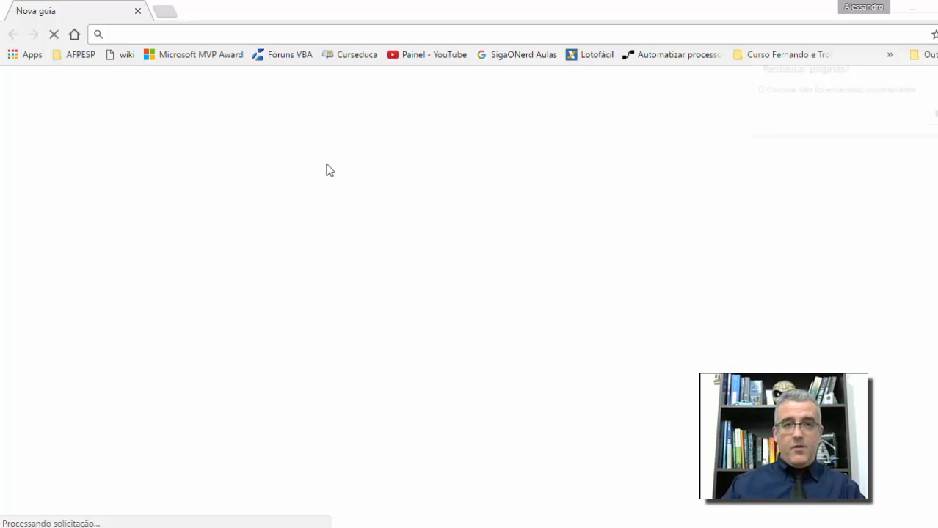
left_click(168, 33)
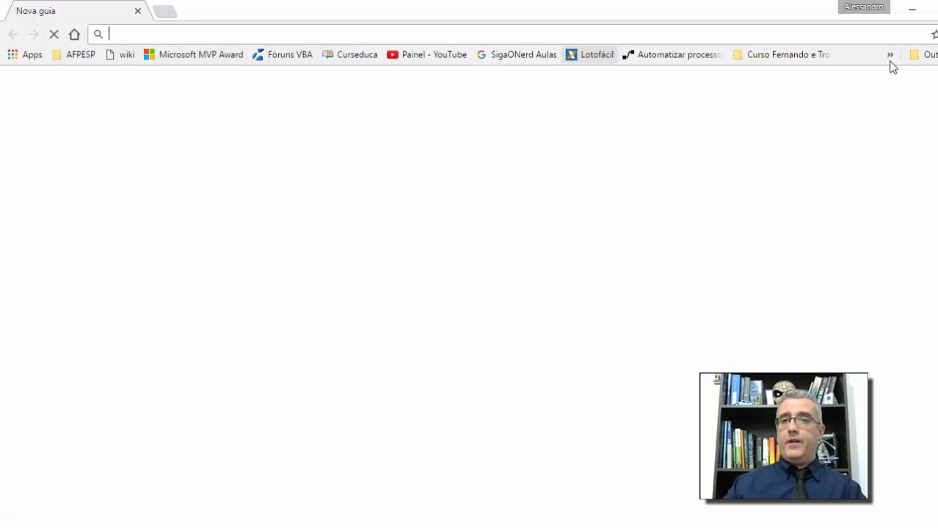
left_click(244, 35)
type("www.sig")
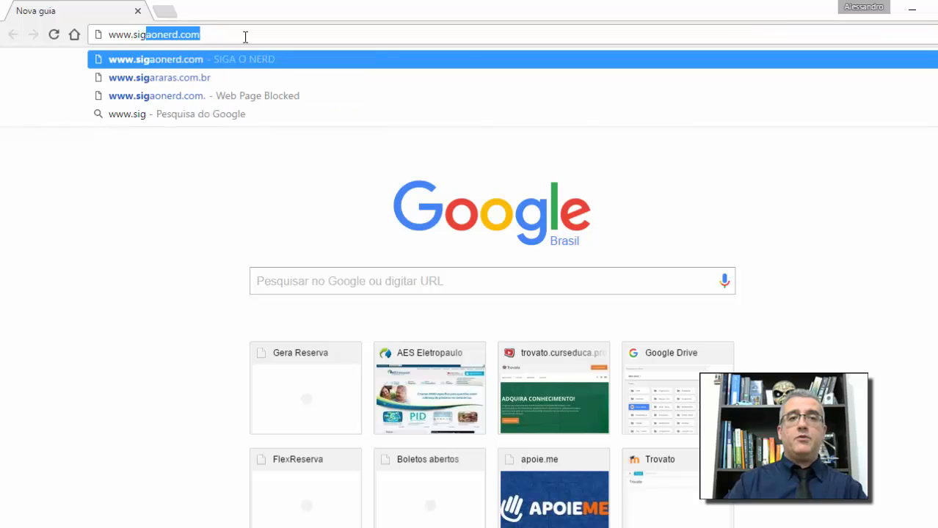
type("a")
key("Return")
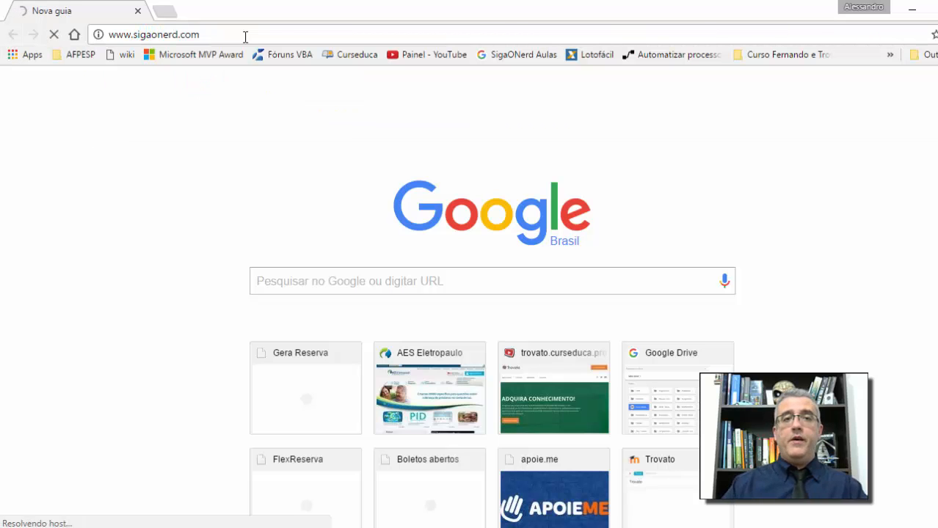